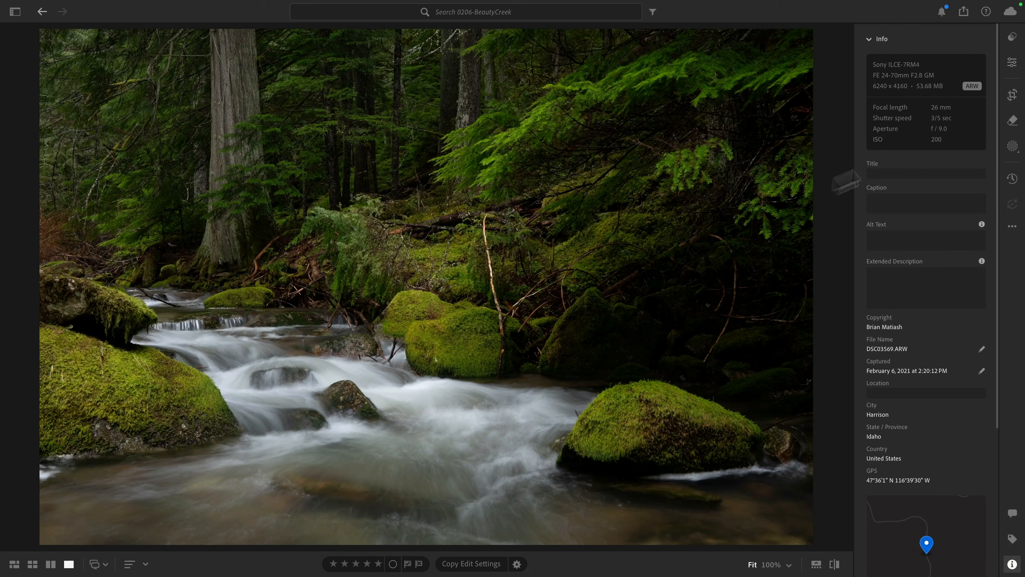
# - Enable lens corrections for the creek photo in the Optics adjustments
pyautogui.click(1012, 63)
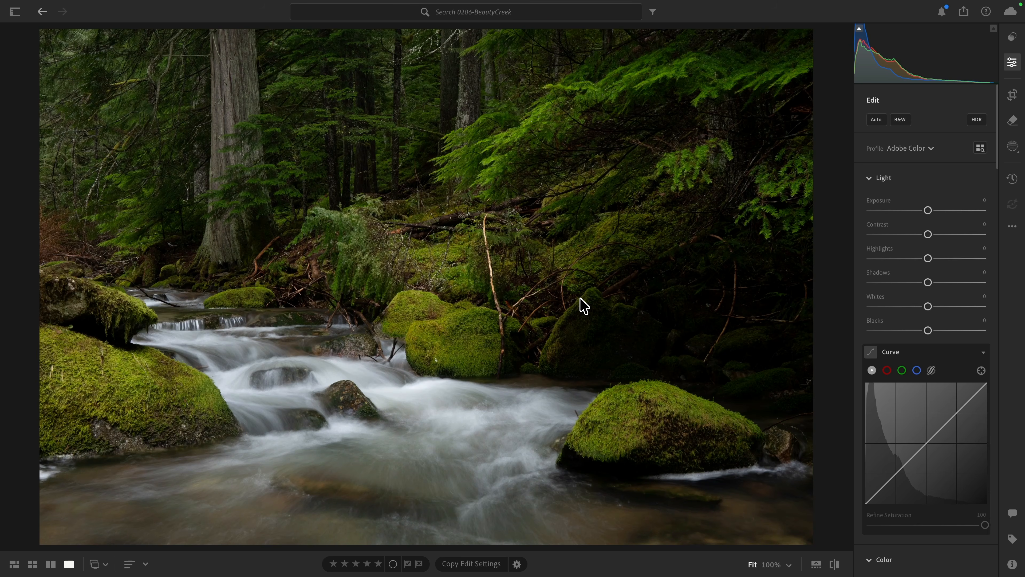
pyautogui.scroll(-15, 890, 269)
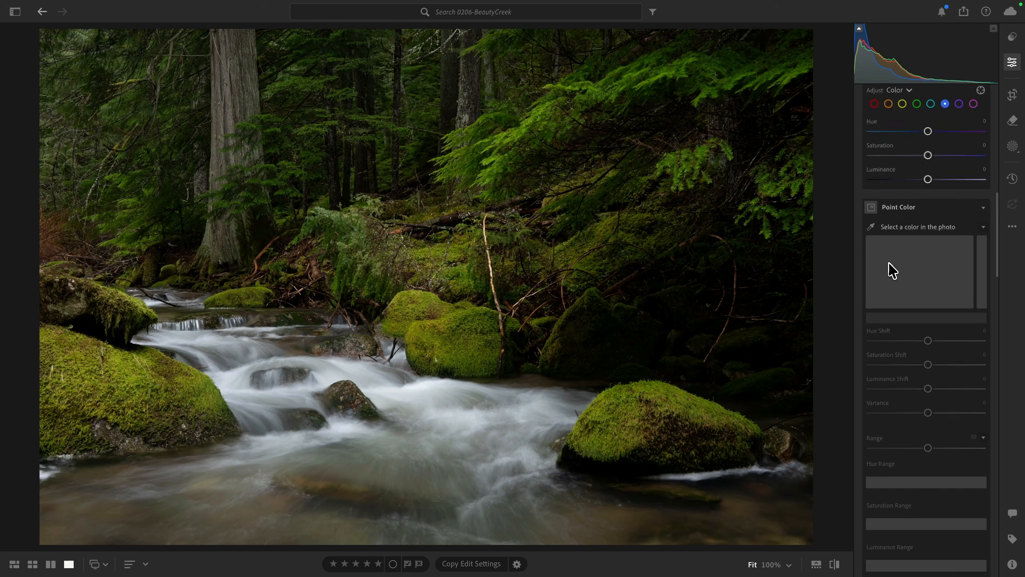
pyautogui.scroll(-15, 891, 268)
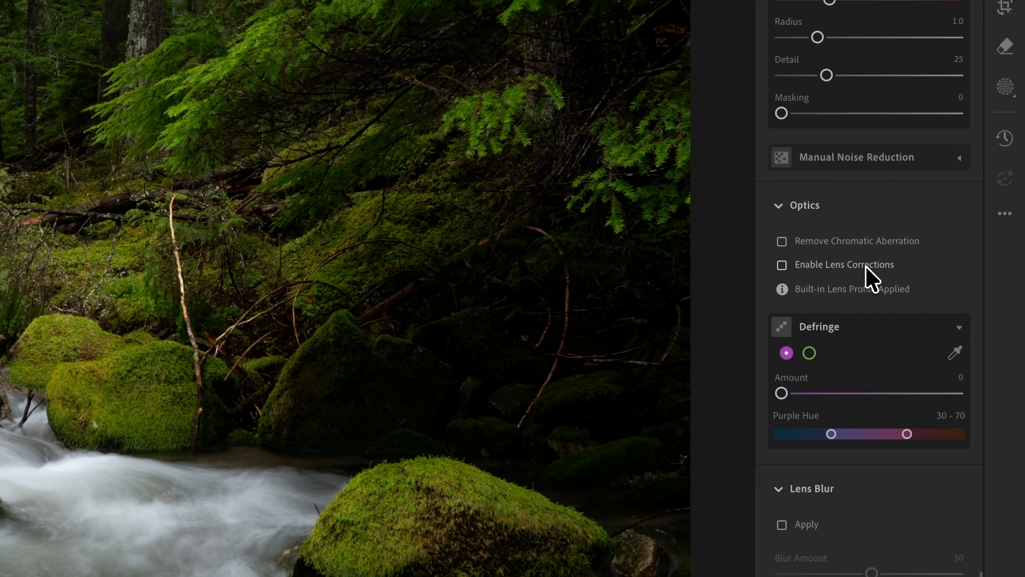
pyautogui.click(827, 266)
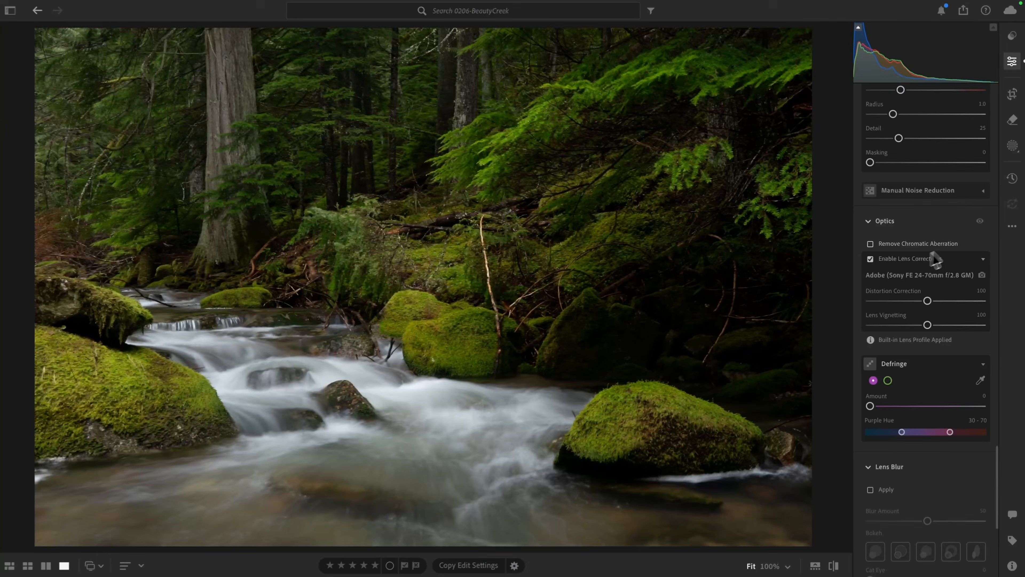
# - Compare the photo repeatedly with and without the Optics adjustments to judge the effect of the lens corrections
pyautogui.click(978, 222)
pyautogui.click(979, 222)
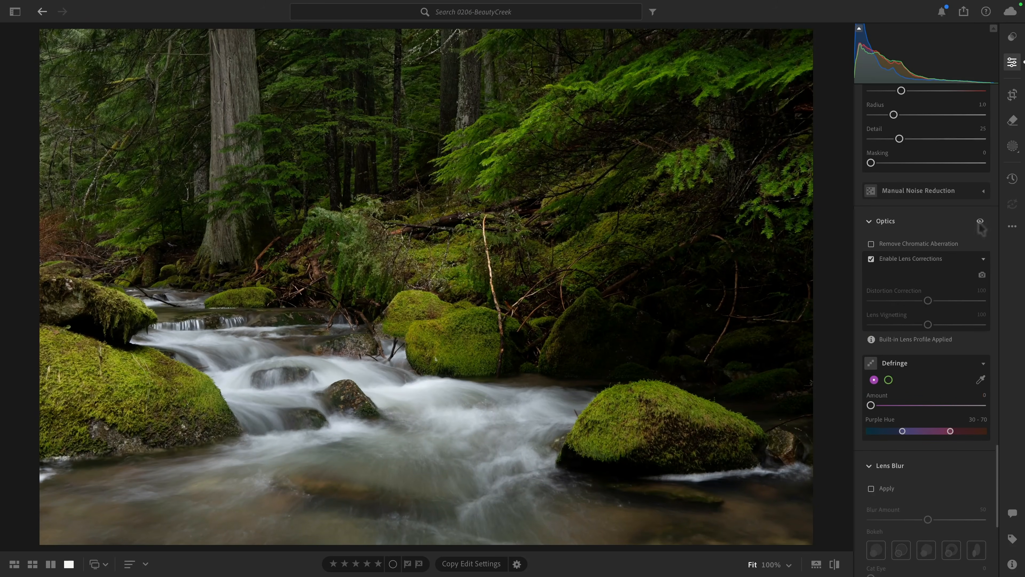
pyautogui.click(978, 222)
pyautogui.click(979, 220)
pyautogui.click(980, 221)
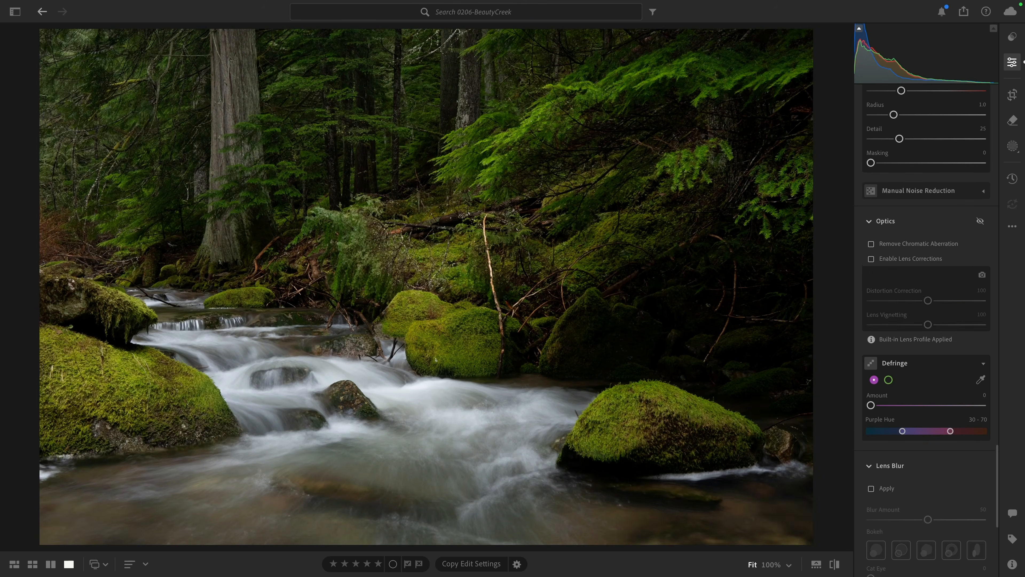
pyautogui.click(980, 221)
pyautogui.click(979, 220)
pyautogui.click(980, 221)
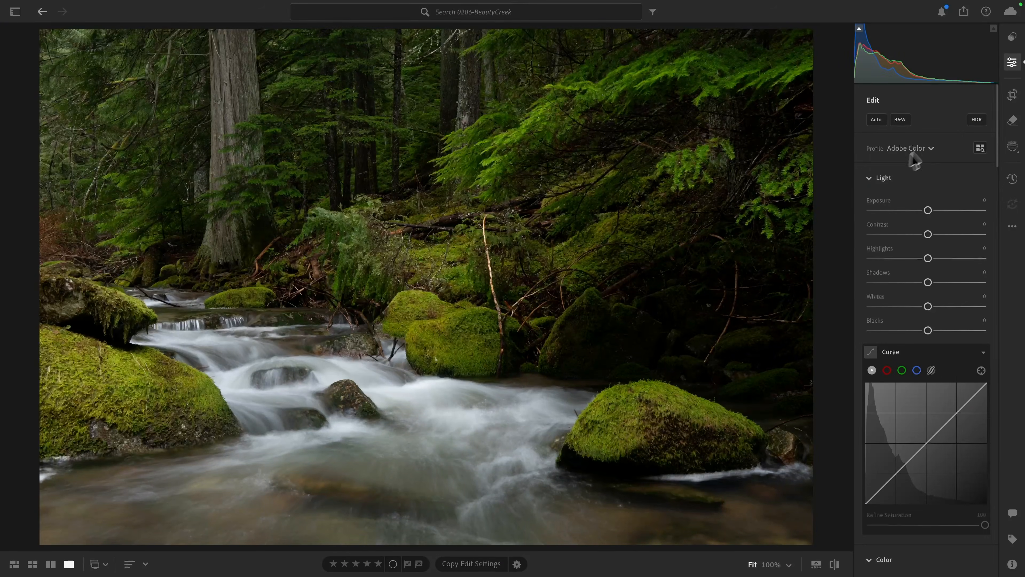
# - Correct the vertical perspective to -10 in the crop geometry and constrain the crop to the image
pyautogui.click(1012, 95)
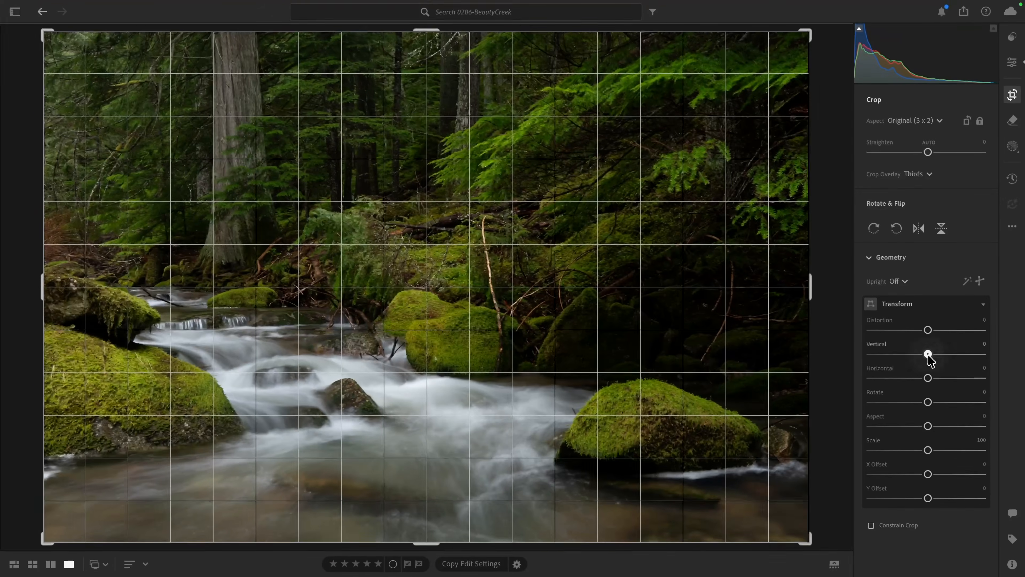
pyautogui.moveTo(928, 355)
pyautogui.mouseDown()
pyautogui.moveTo(940, 354)
pyautogui.moveTo(924, 366)
pyautogui.mouseUp()
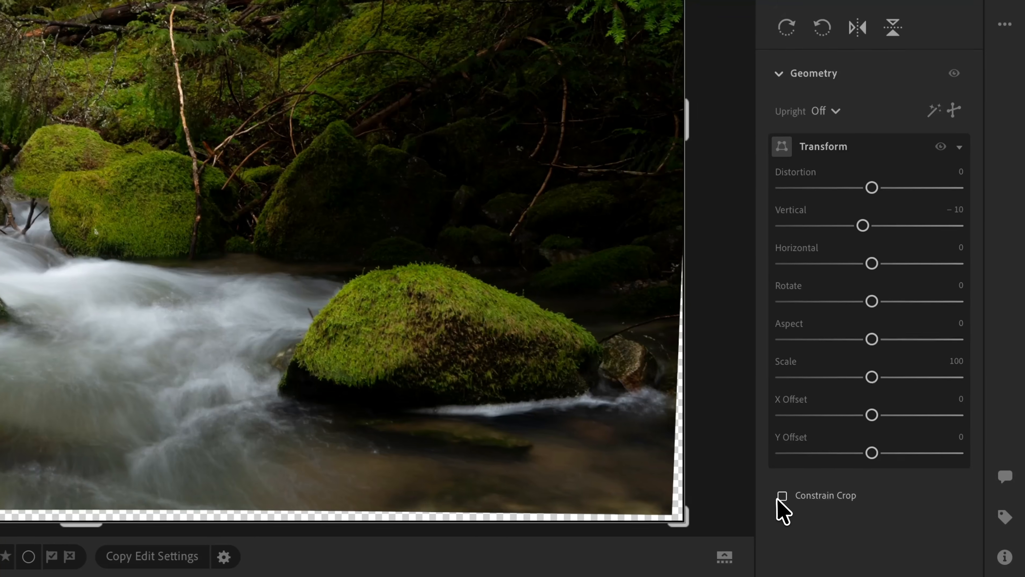
pyautogui.click(781, 496)
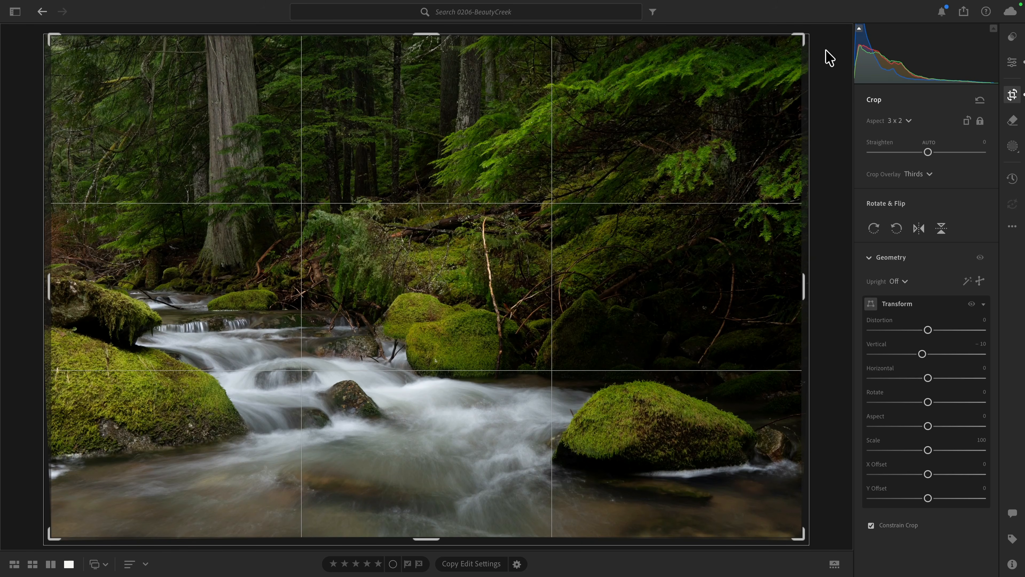
# - Straighten the photo to +0.18 and return to the main edit adjustments
pyautogui.moveTo(827, 50); pyautogui.dragTo(826, 51)
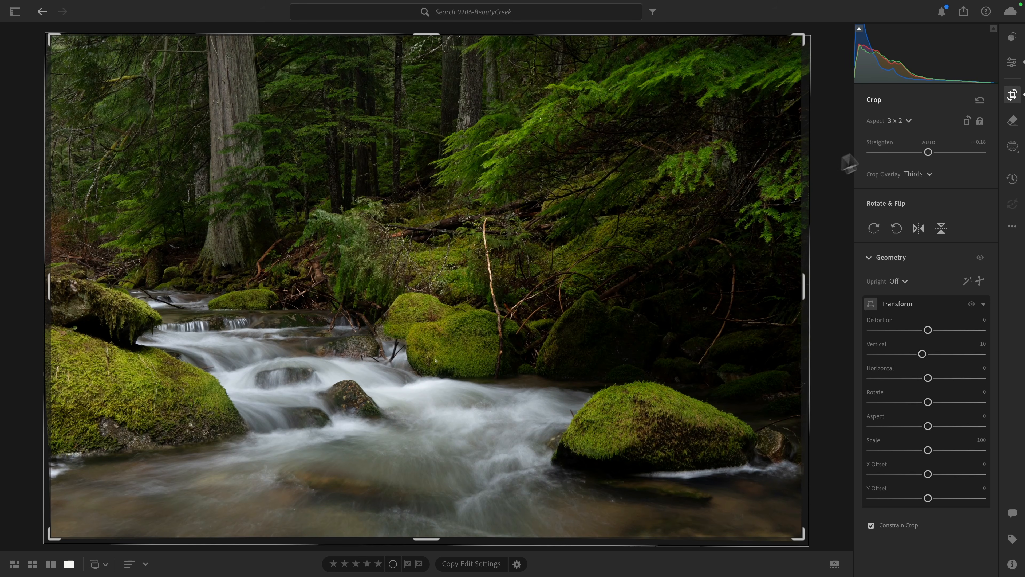
pyautogui.click(1012, 63)
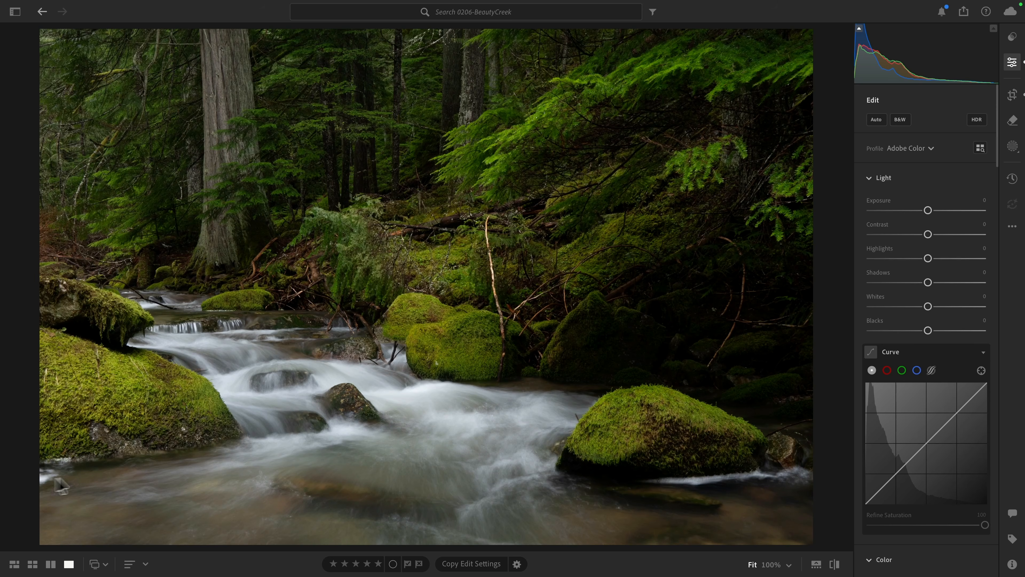
# - With the generative Remove brush at size 6, mark the bare branches above the central boulders and along the dark bank on the right
pyautogui.click(580, 425)
pyautogui.click(556, 375)
pyautogui.click(1012, 123)
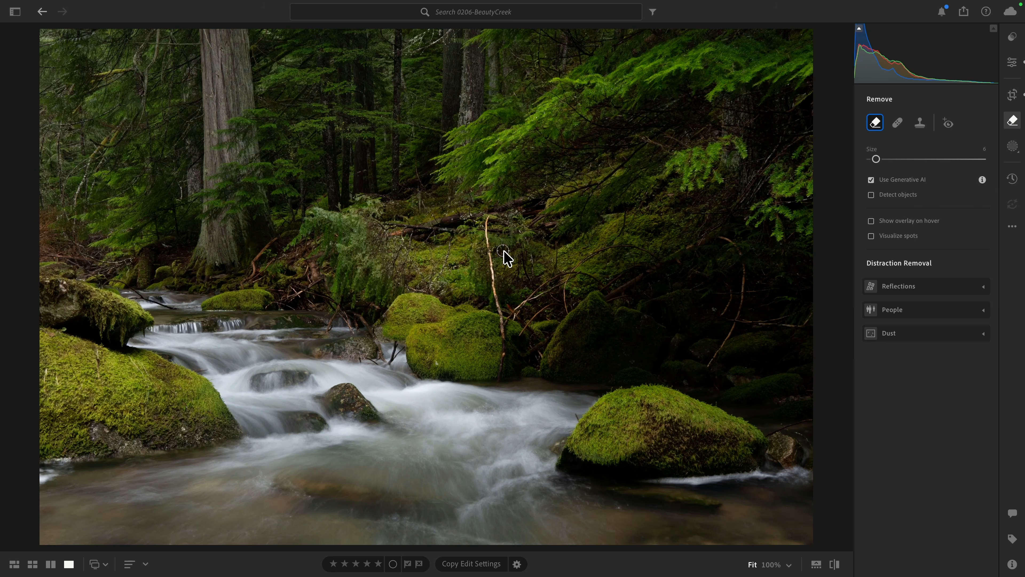
pyautogui.moveTo(487, 221)
pyautogui.mouseDown()
pyautogui.moveTo(500, 333)
pyautogui.moveTo(548, 279)
pyautogui.moveTo(593, 275)
pyautogui.mouseUp()
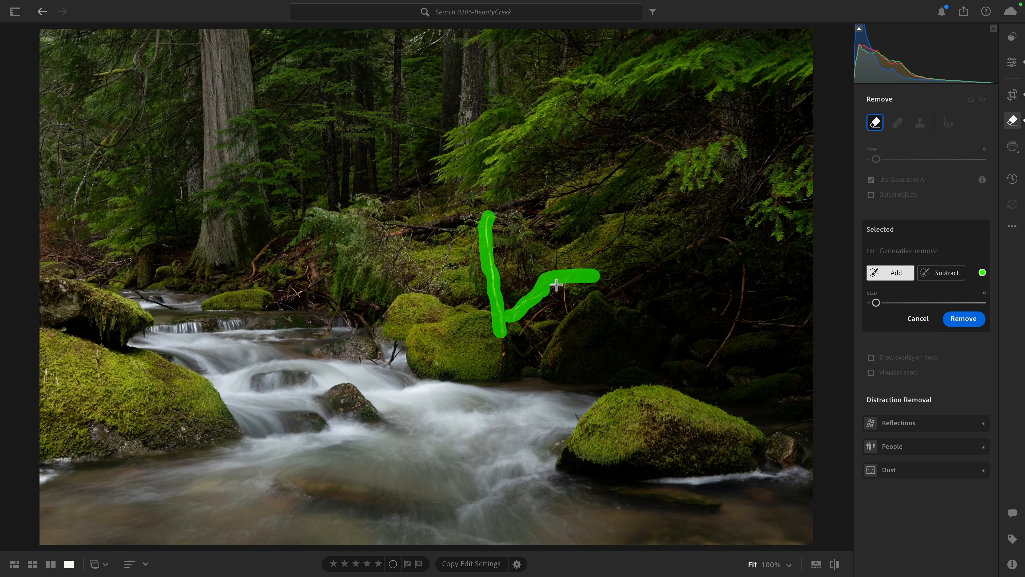
pyautogui.moveTo(569, 310)
pyautogui.mouseDown()
pyautogui.moveTo(569, 279)
pyautogui.moveTo(600, 253)
pyautogui.moveTo(630, 247)
pyautogui.moveTo(661, 260)
pyautogui.mouseUp()
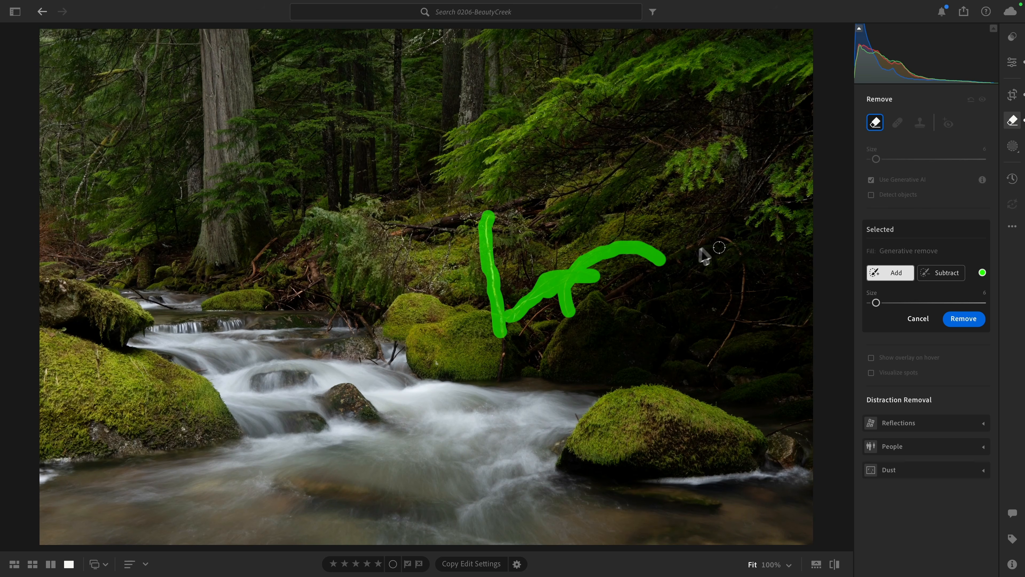
pyautogui.moveTo(722, 234)
pyautogui.mouseDown()
pyautogui.moveTo(744, 254)
pyautogui.moveTo(744, 293)
pyautogui.moveTo(708, 365)
pyautogui.mouseUp()
pyautogui.click(722, 314)
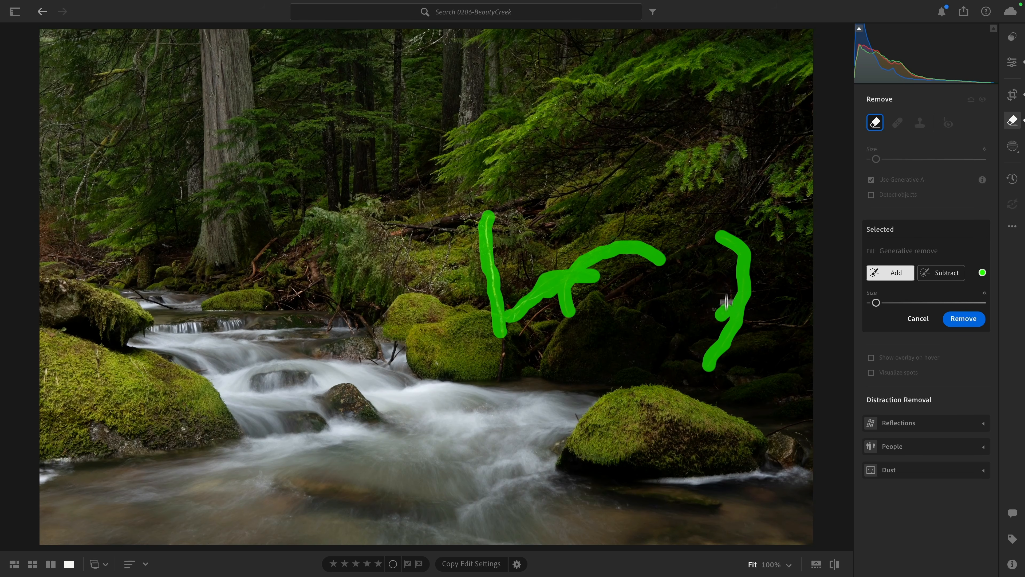
pyautogui.moveTo(726, 301)
pyautogui.mouseDown()
pyautogui.moveTo(726, 283)
pyautogui.moveTo(744, 326)
pyautogui.moveTo(809, 320)
pyautogui.mouseUp()
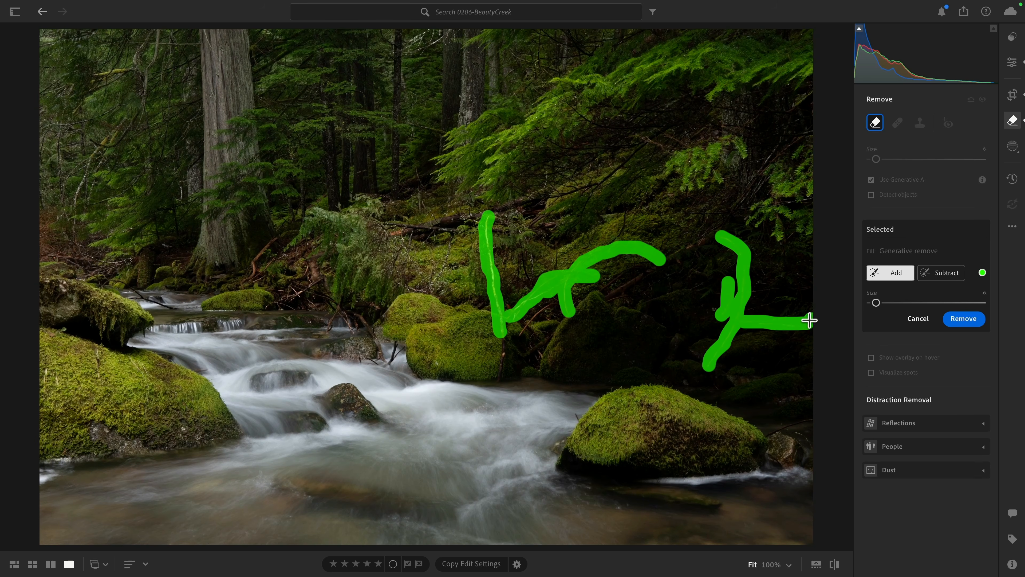
# - Add the spots beside the right boulder, on the left mossy rock and edges, and between the top trunks, and generate the removal
pyautogui.click(576, 417)
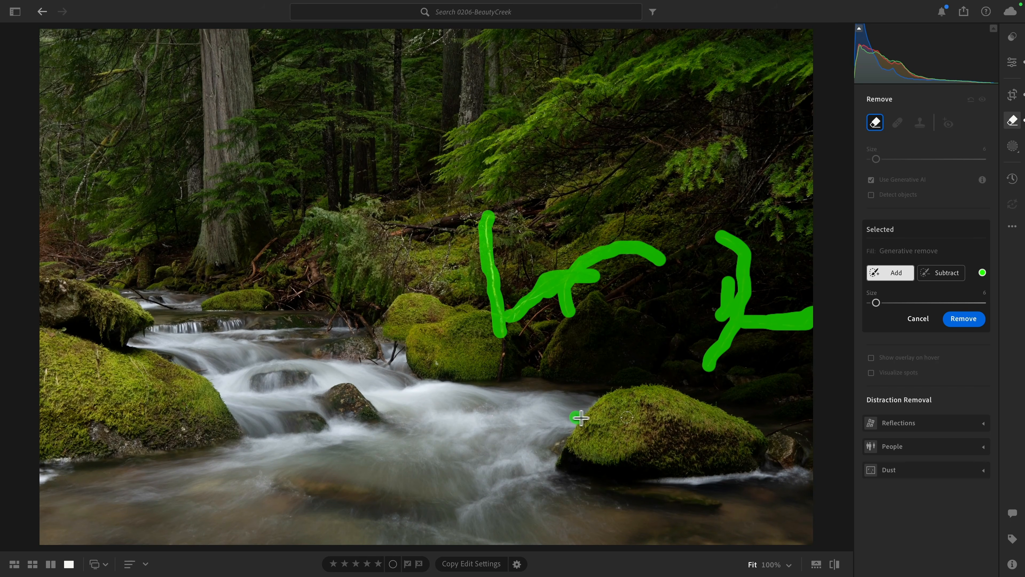
pyautogui.moveTo(52, 474); pyautogui.dragTo(41, 476)
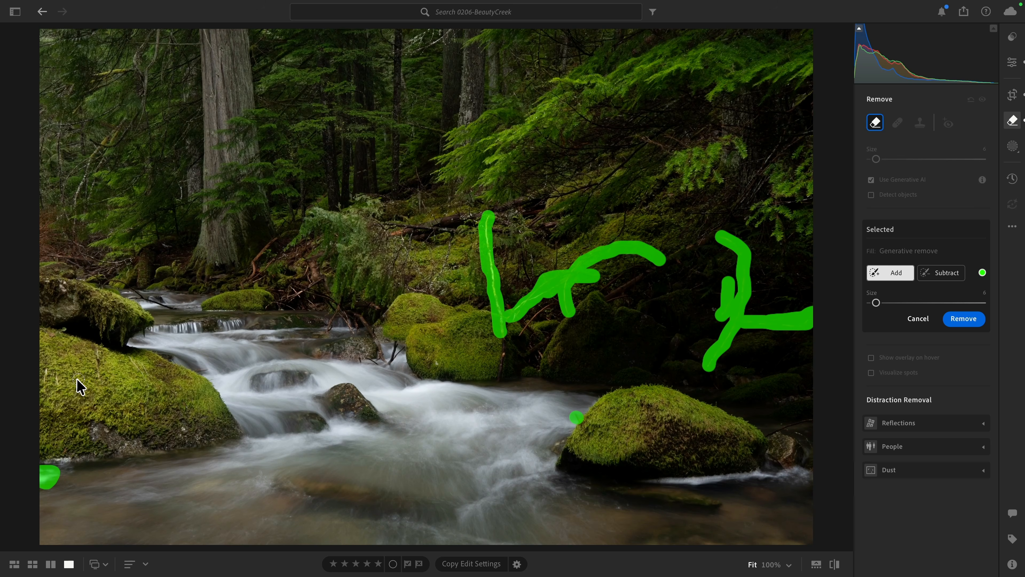
pyautogui.moveTo(79, 381); pyautogui.dragTo(65, 349)
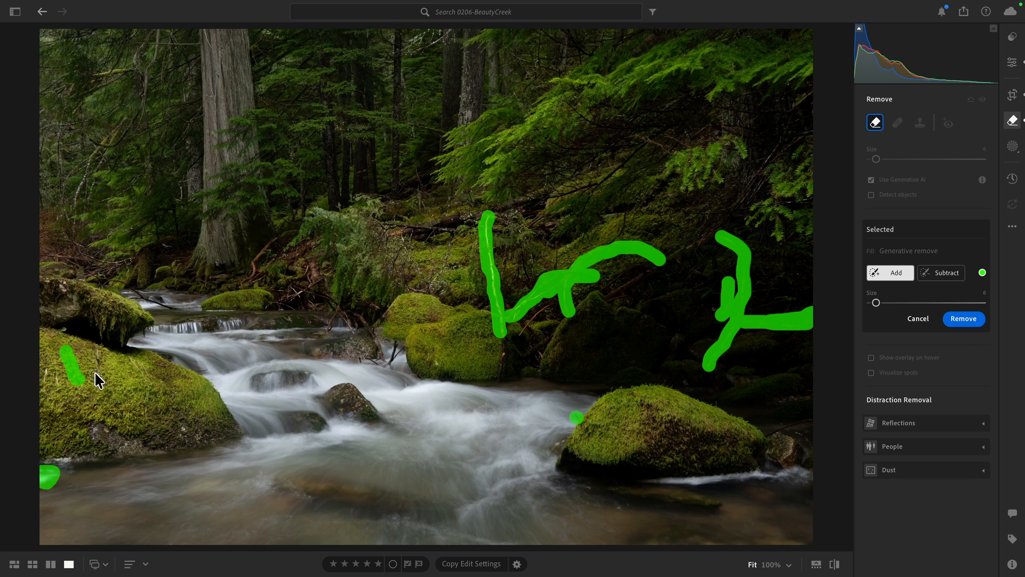
pyautogui.moveTo(97, 381); pyautogui.dragTo(94, 353)
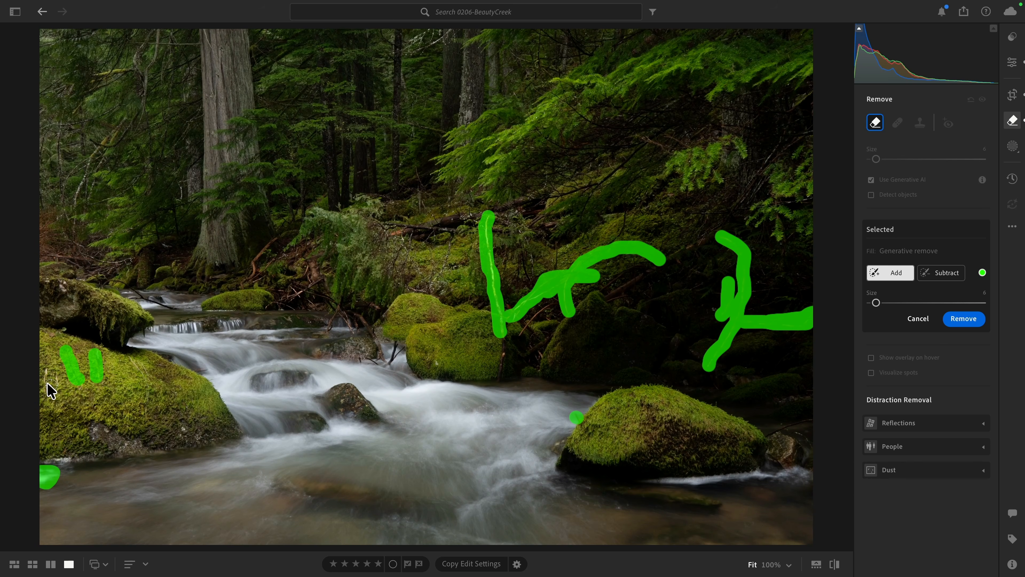
pyautogui.moveTo(55, 388); pyautogui.dragTo(50, 368)
pyautogui.moveTo(130, 359)
pyautogui.mouseDown()
pyautogui.moveTo(148, 385)
pyautogui.moveTo(140, 427)
pyautogui.mouseUp()
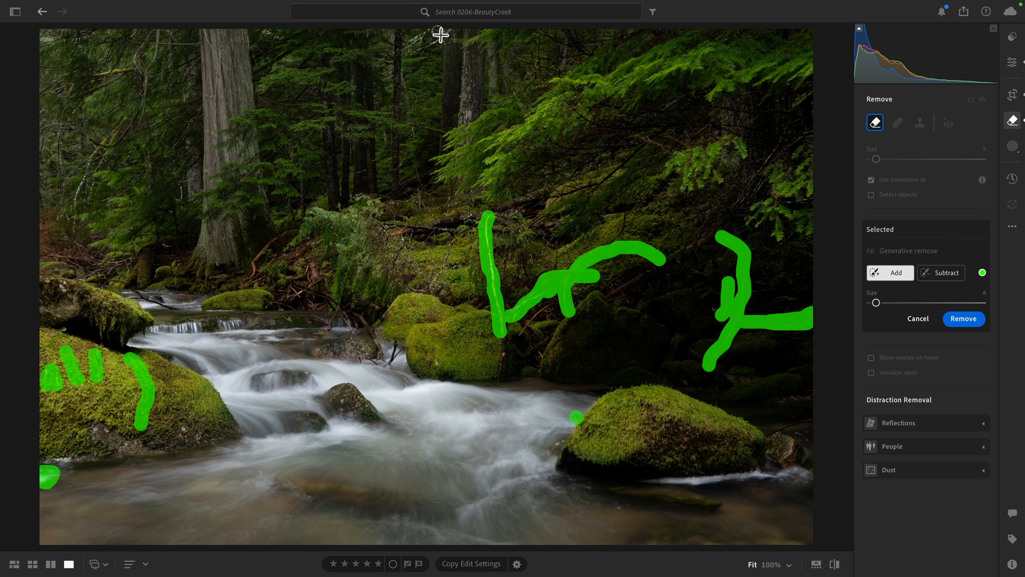
pyautogui.click(451, 32)
pyautogui.moveTo(450, 38)
pyautogui.mouseDown()
pyautogui.moveTo(398, 50)
pyautogui.moveTo(435, 34)
pyautogui.mouseUp()
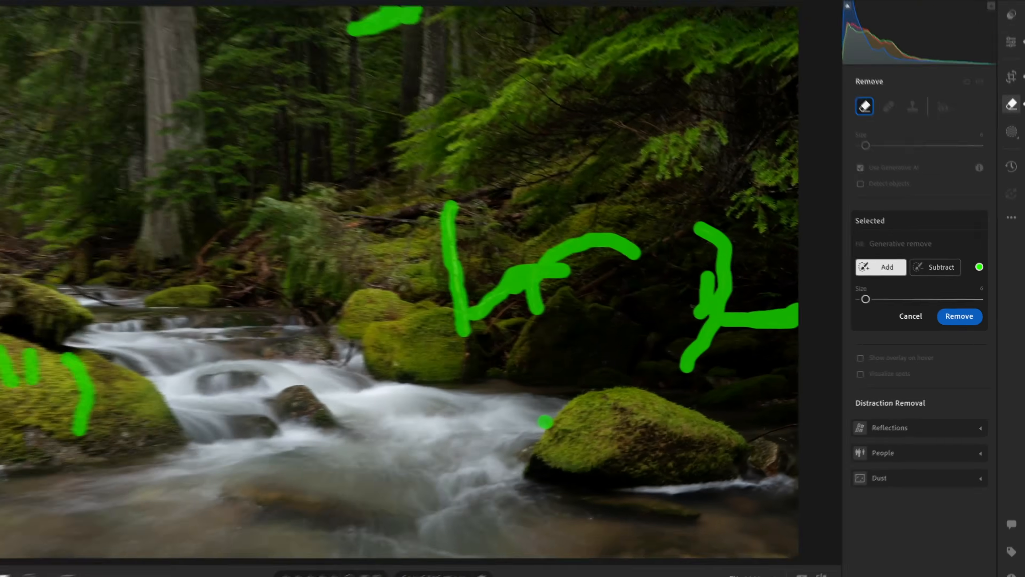
pyautogui.click(928, 298)
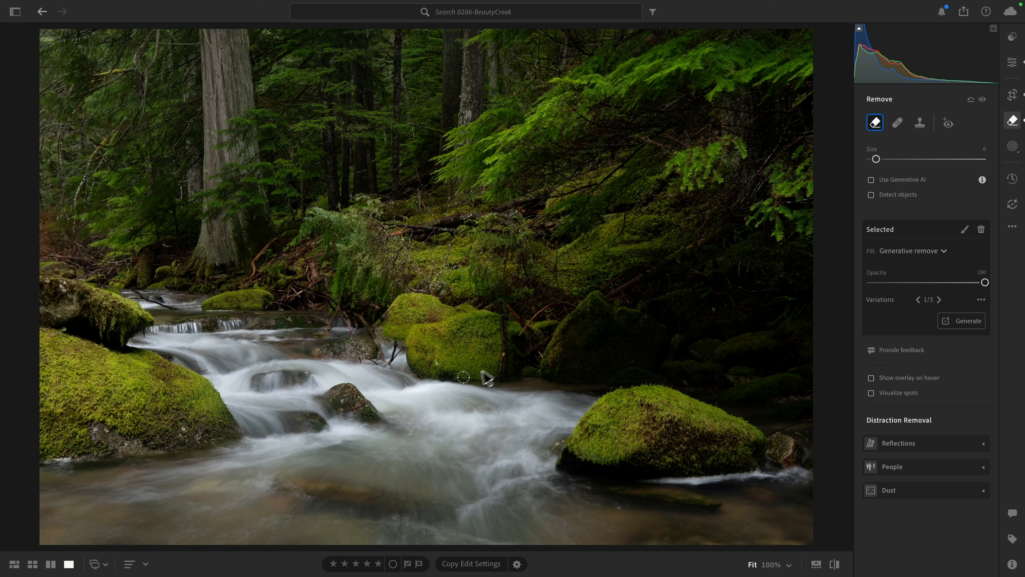
# - Clean up the small distraction at the base of the central mossy boulder with the non-generative Remove brush
pyautogui.click(437, 365)
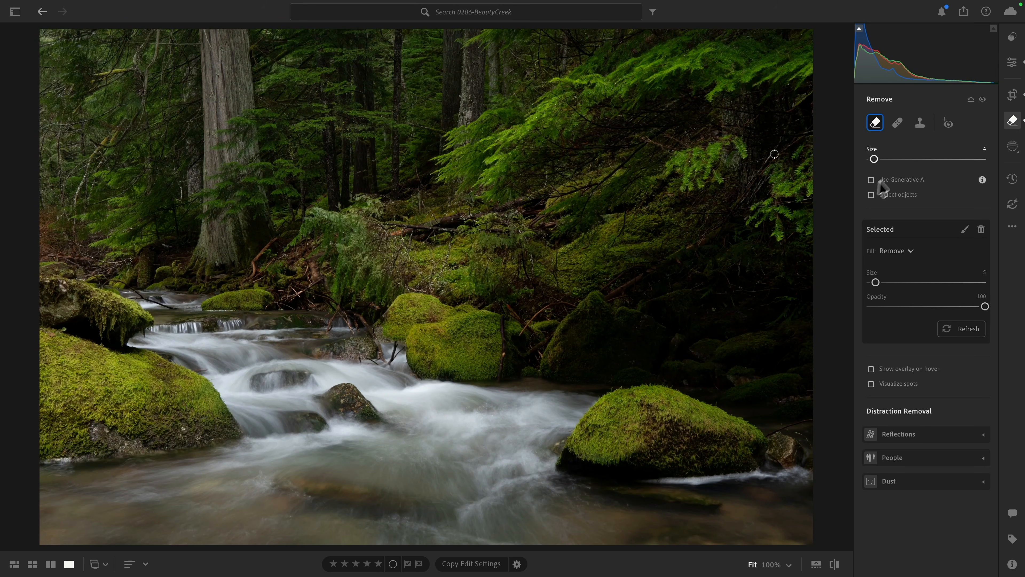
pyautogui.click(1011, 64)
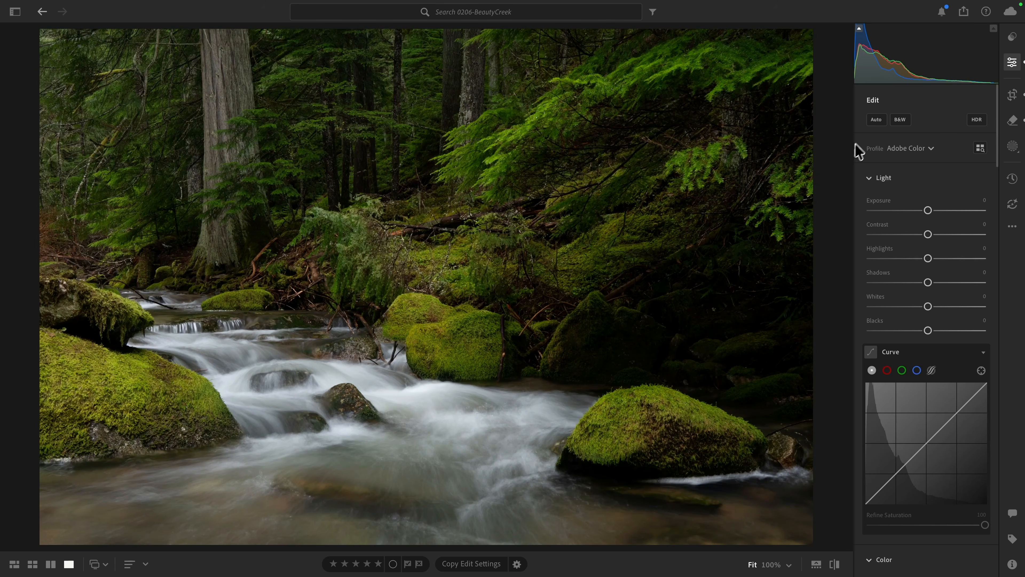
# - Try the Auto settings on the photo, review the light and color values, and revert them
pyautogui.click(875, 123)
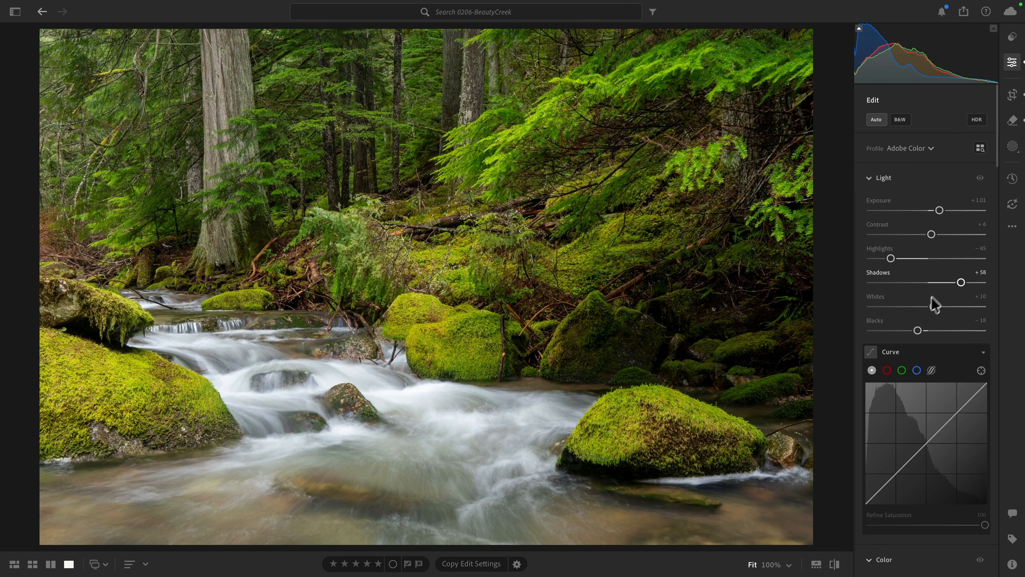
pyautogui.scroll(-7, 899, 214)
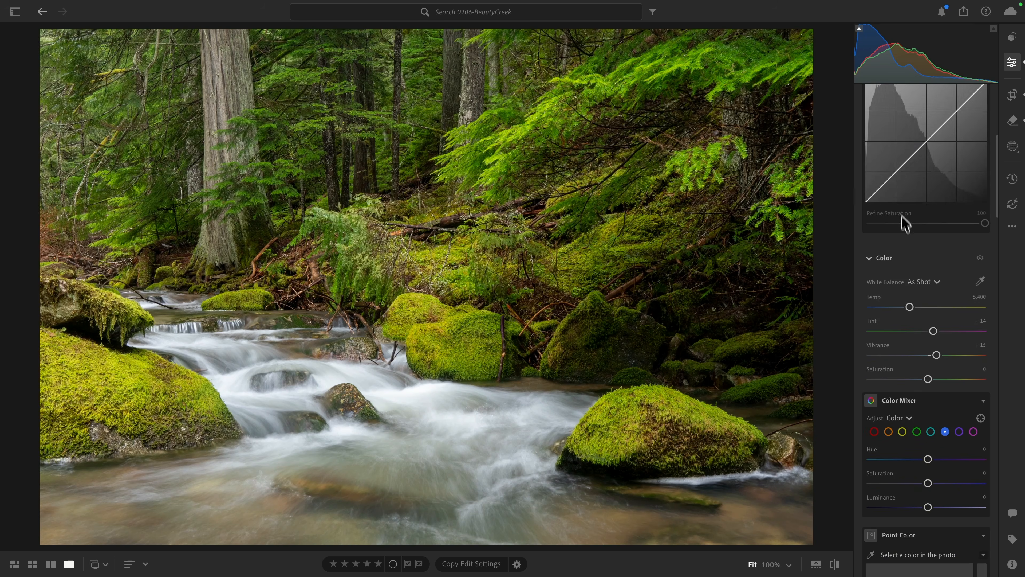
pyautogui.scroll(8, 928, 319)
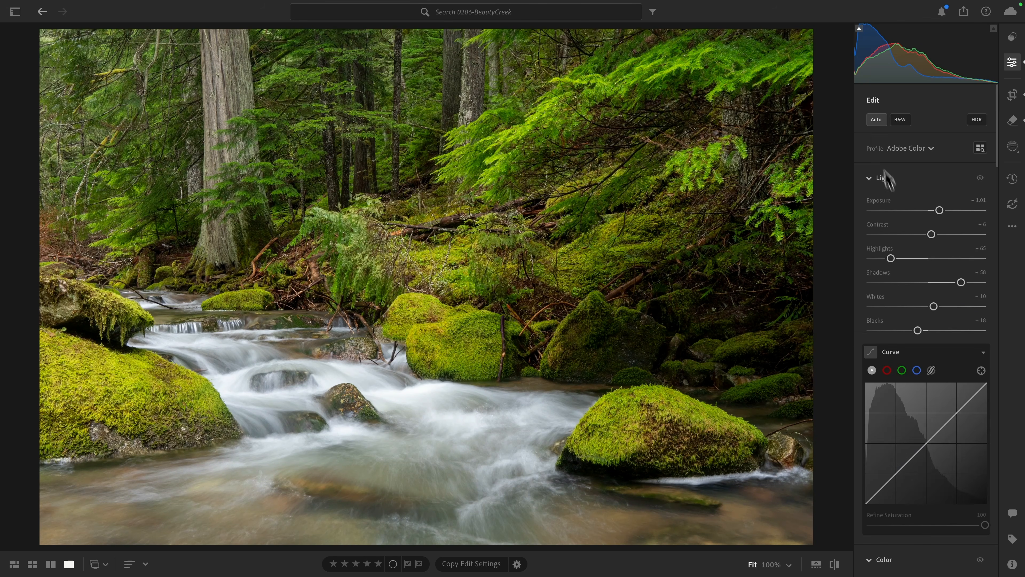
pyautogui.click(876, 122)
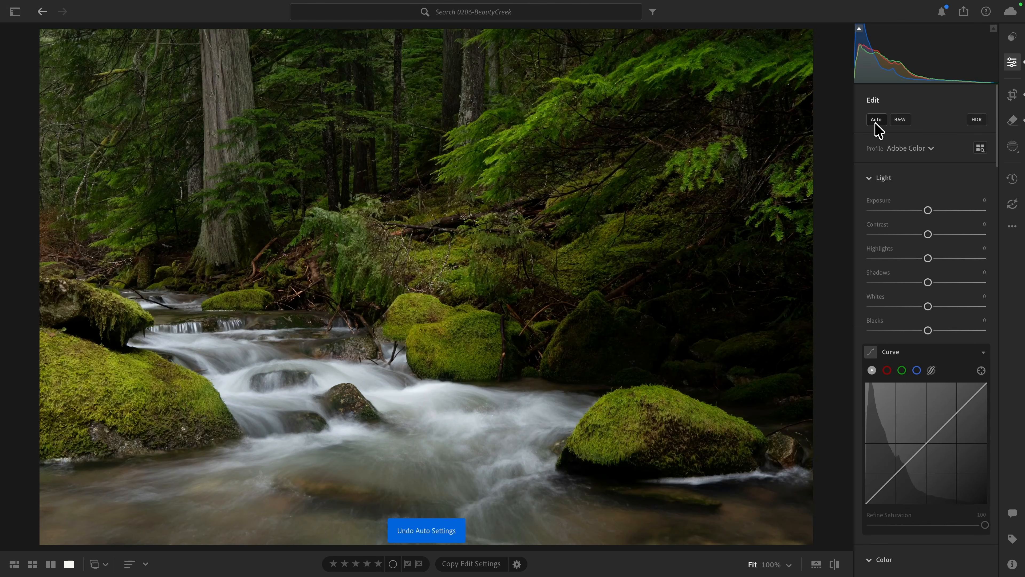
# - Apply the Adaptive Color profile to the photo and set its amount to 50
pyautogui.click(902, 150)
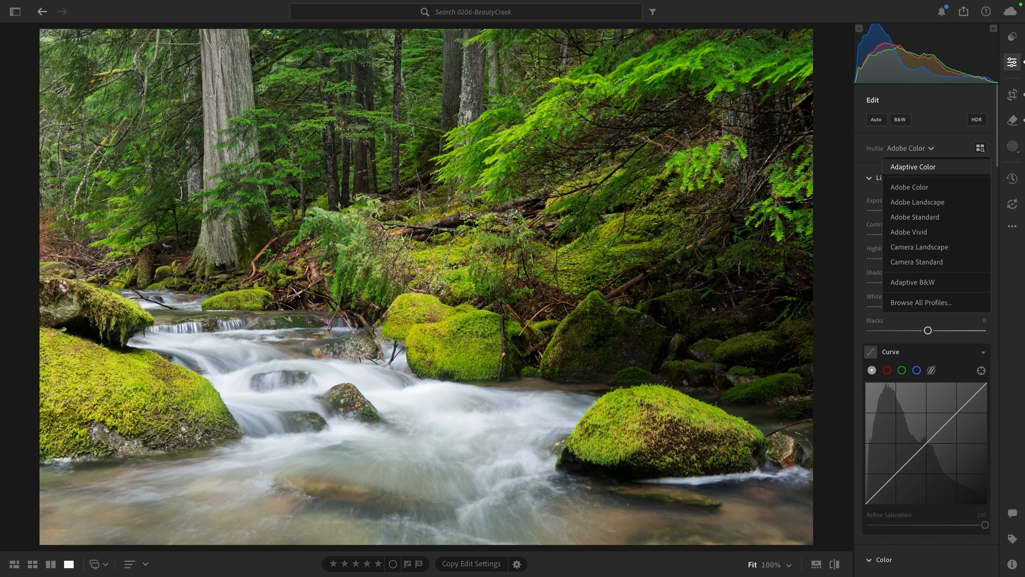
pyautogui.click(910, 168)
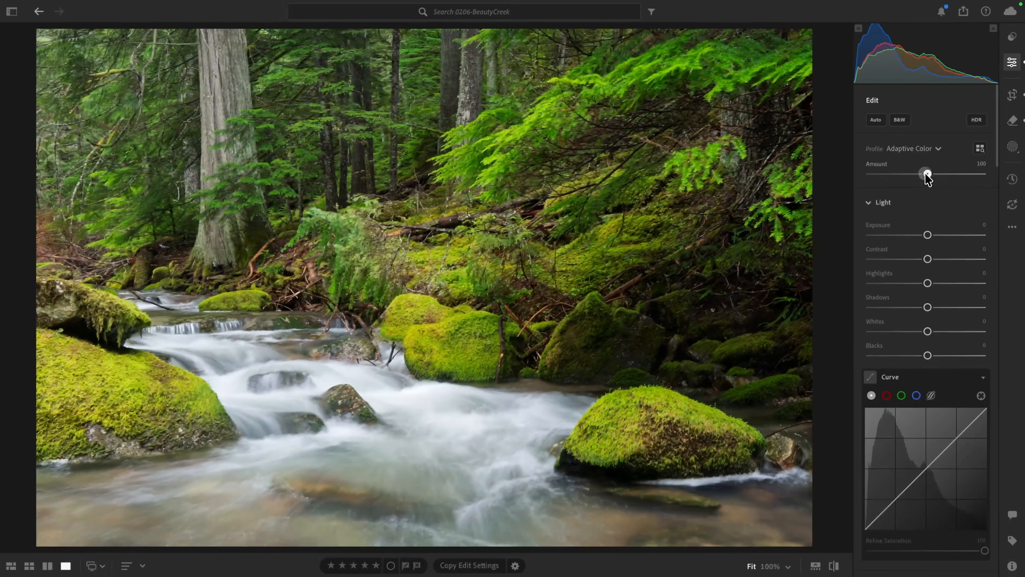
pyautogui.moveTo(871, 240); pyautogui.dragTo(856, 242)
pyautogui.moveTo(918, 178); pyautogui.dragTo(902, 179)
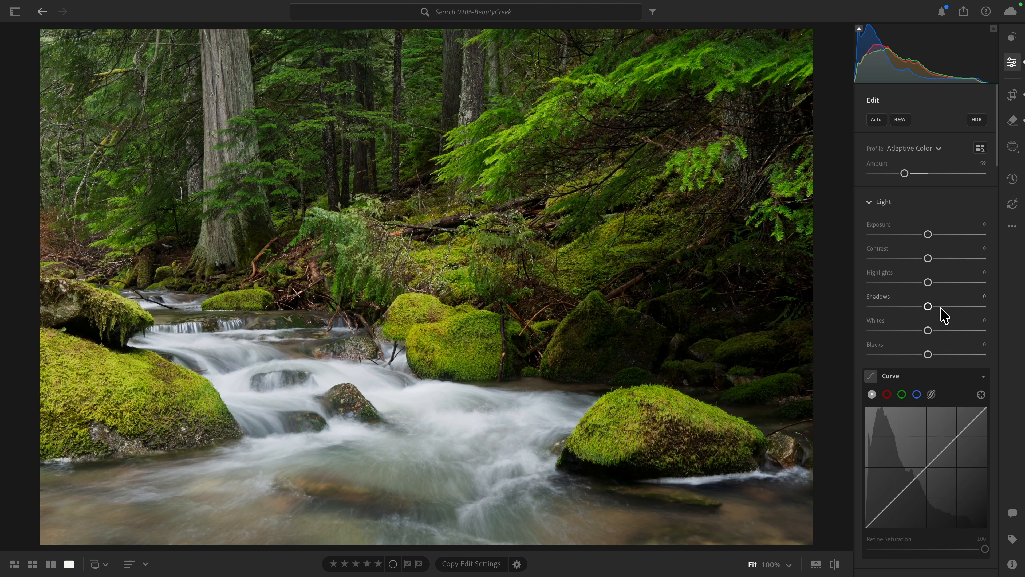
pyautogui.moveTo(905, 175)
pyautogui.mouseDown()
pyautogui.moveTo(887, 175)
pyautogui.moveTo(900, 176)
pyautogui.mouseUp()
# - Adjust the light settings to Blacks +11, Shadows +14, Exposure +0.27 and Highlights -69
pyautogui.scroll(-3, 899, 182)
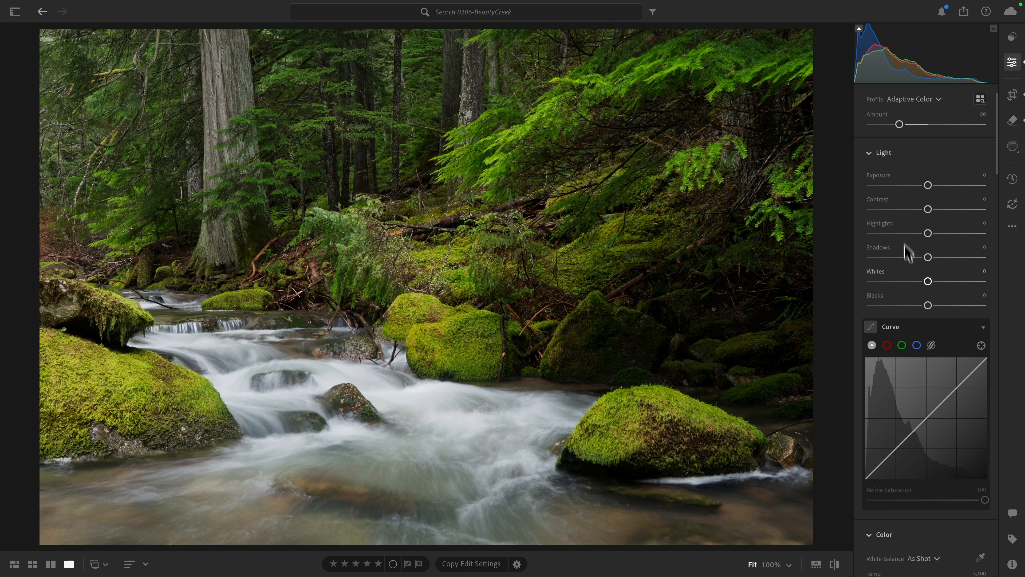
pyautogui.moveTo(928, 305); pyautogui.dragTo(935, 308)
pyautogui.moveTo(928, 257); pyautogui.dragTo(936, 257)
pyautogui.moveTo(928, 185); pyautogui.dragTo(931, 186)
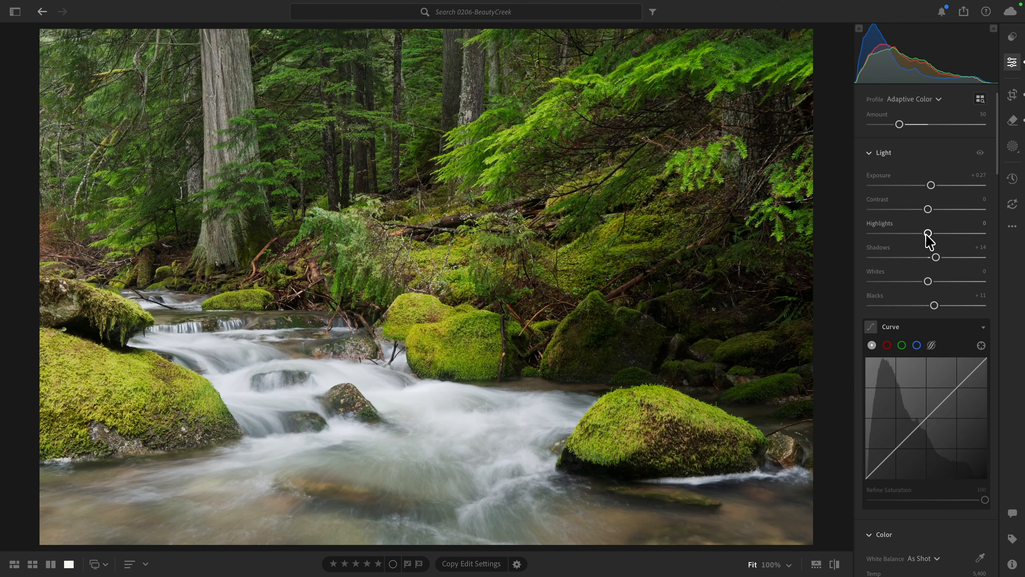
pyautogui.moveTo(927, 233); pyautogui.dragTo(906, 233)
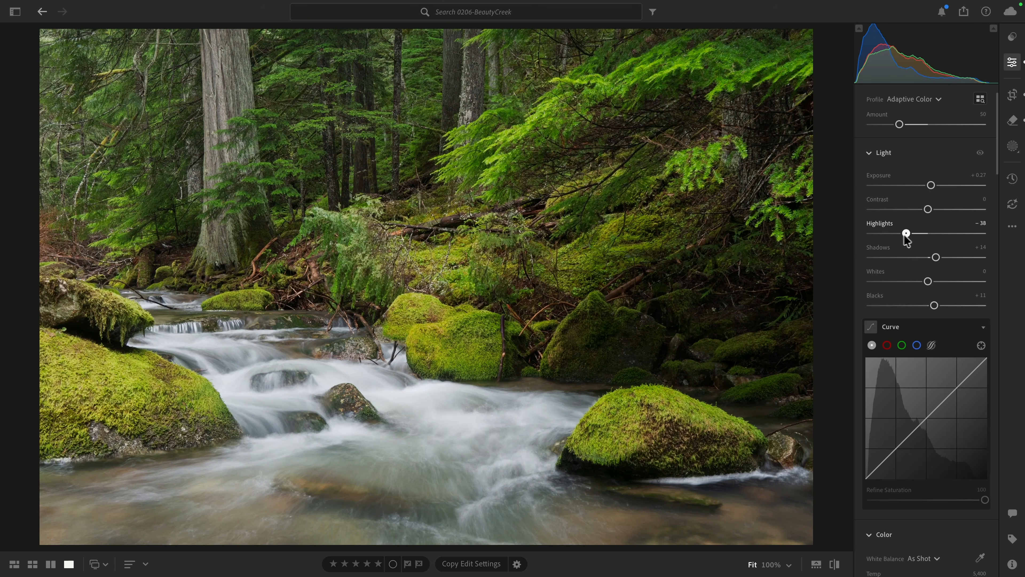
# - Reset Highlights to 0 and add two tone curve points, lowering the shadows to about 23.9 / 18.0 and raising the highlights slightly
pyautogui.doubleClick(888, 234)
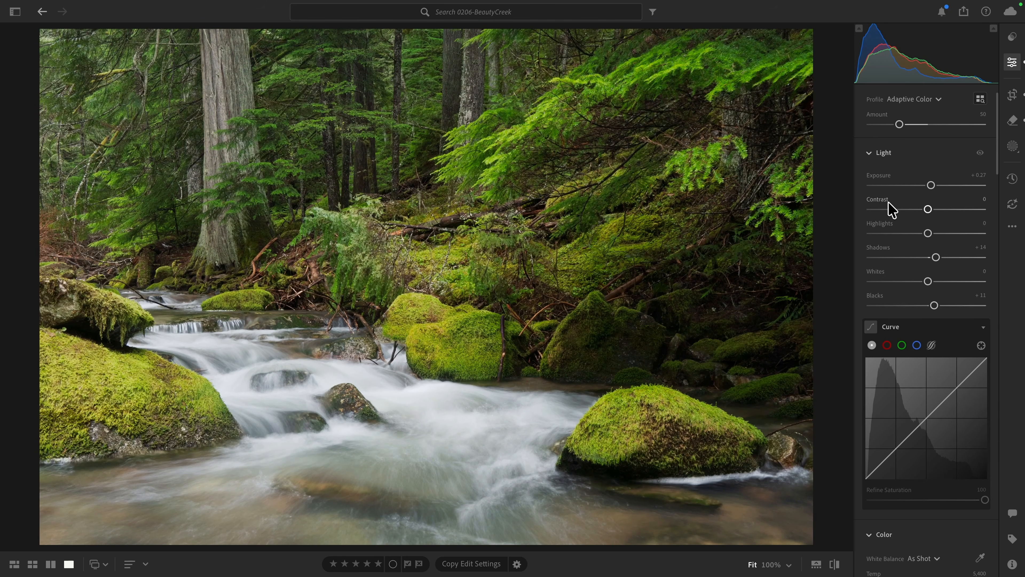
pyautogui.scroll(-4, 925, 361)
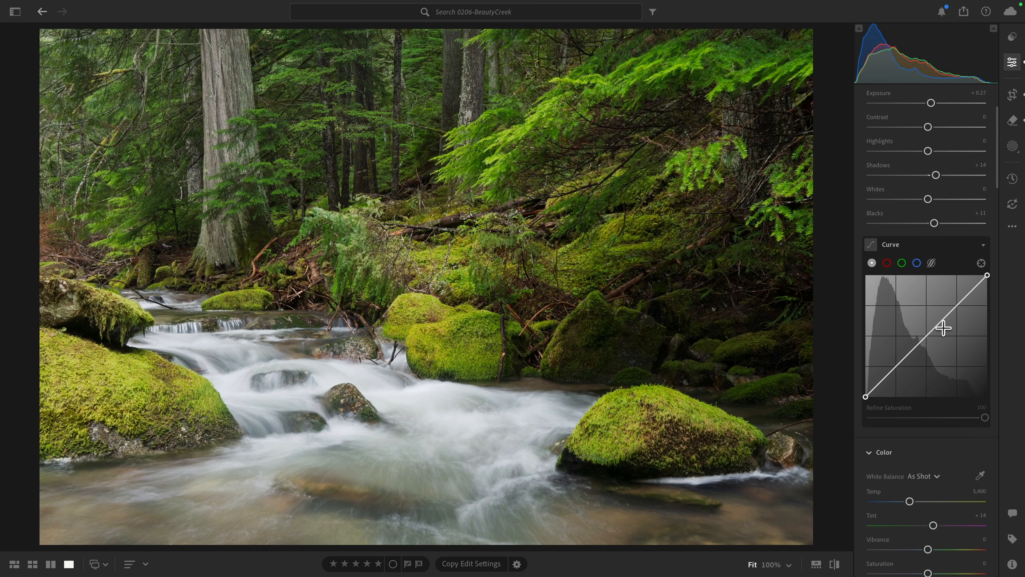
pyautogui.click(895, 366)
pyautogui.moveTo(895, 366); pyautogui.dragTo(894, 375)
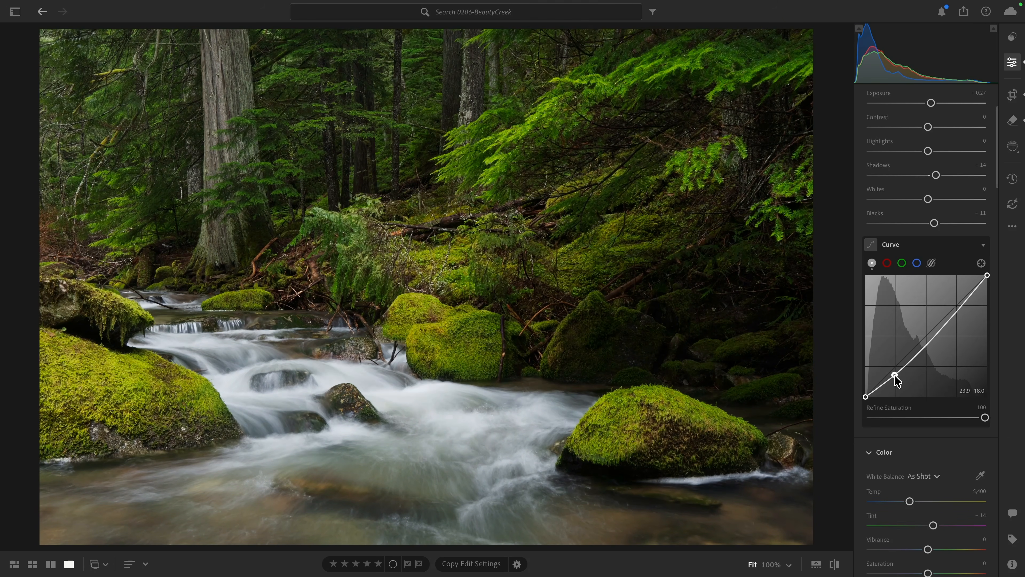
pyautogui.click(957, 306)
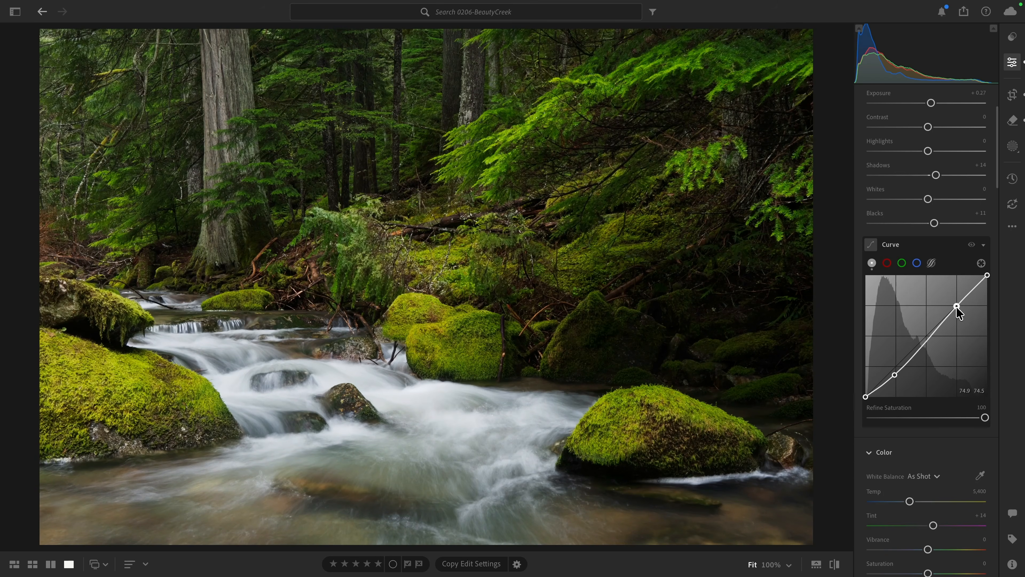
pyautogui.moveTo(957, 308); pyautogui.dragTo(957, 300)
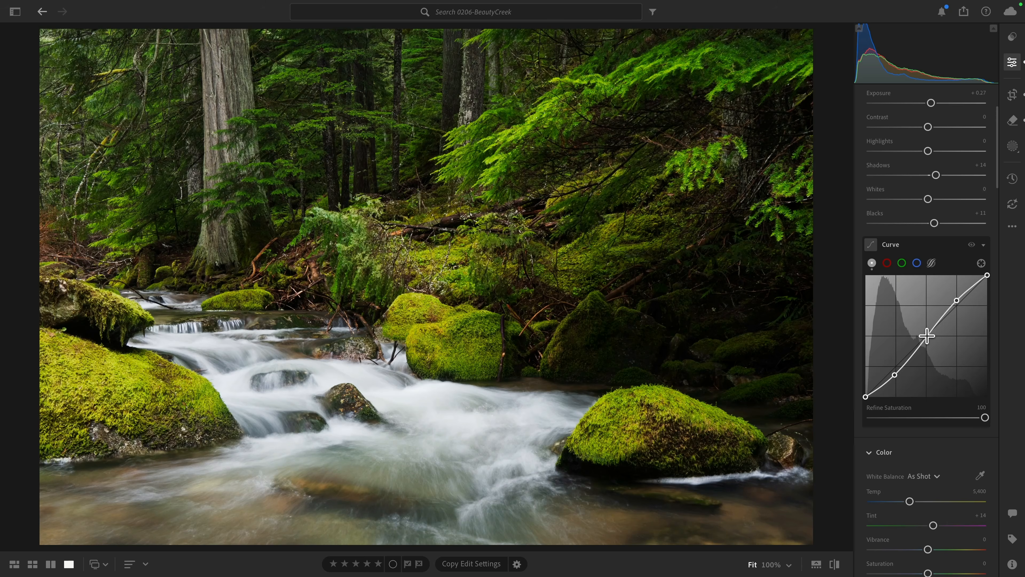
# - Refine the tone curve by lowering its midpoint slightly and lifting its black point, with Refine Saturation set to 50
pyautogui.moveTo(927, 335); pyautogui.dragTo(928, 338)
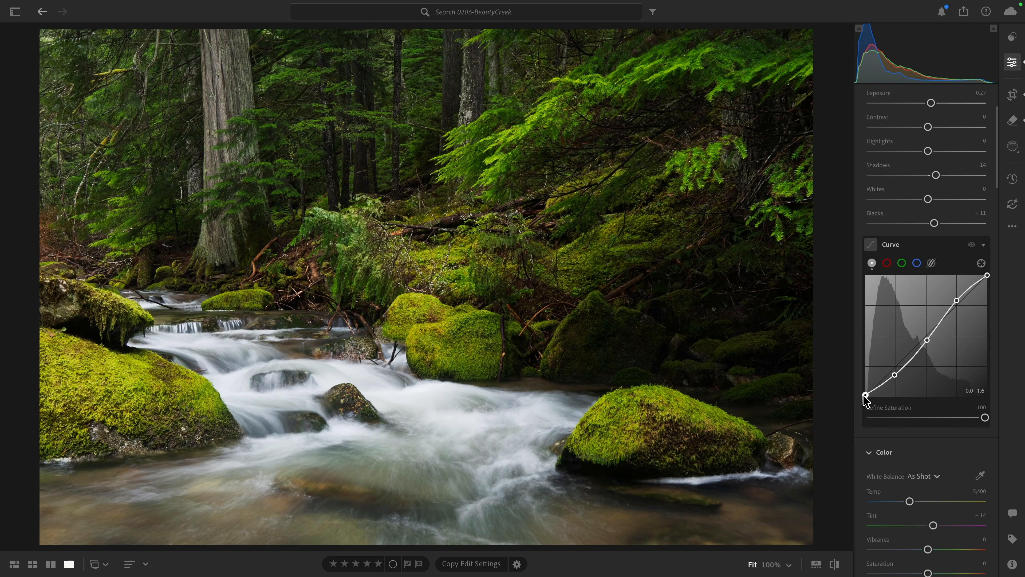
pyautogui.moveTo(865, 396); pyautogui.dragTo(861, 390)
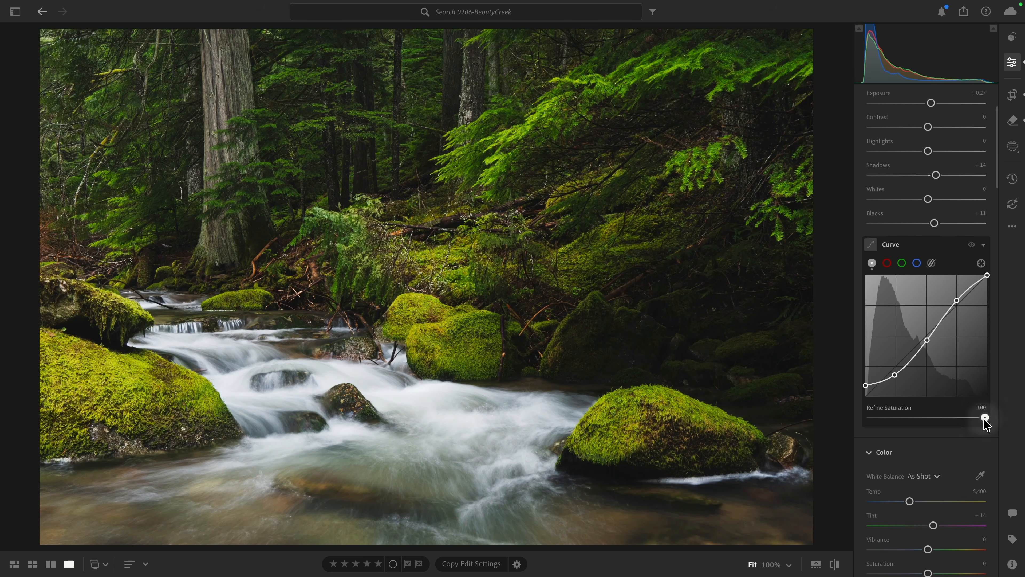
pyautogui.moveTo(983, 419); pyautogui.dragTo(936, 423)
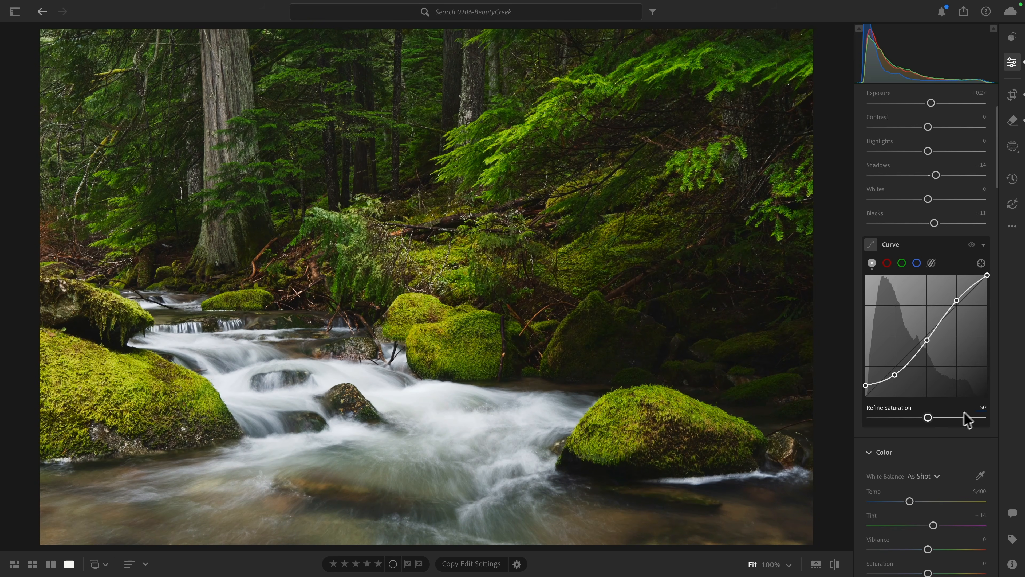
# - Set a custom white balance by sampling the white flowing water between the boulders in the creek
pyautogui.scroll(-4, 939, 434)
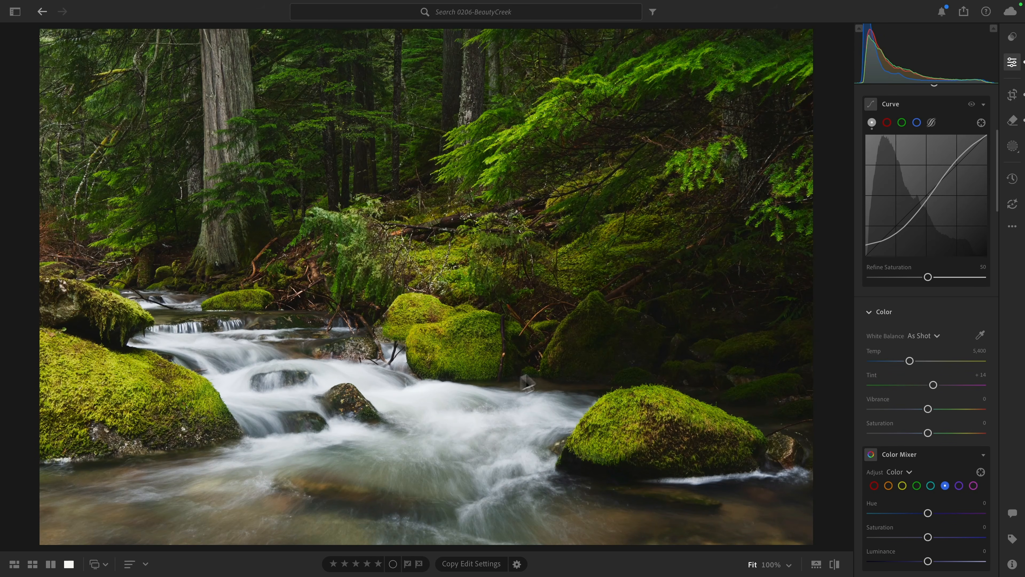
pyautogui.click(980, 337)
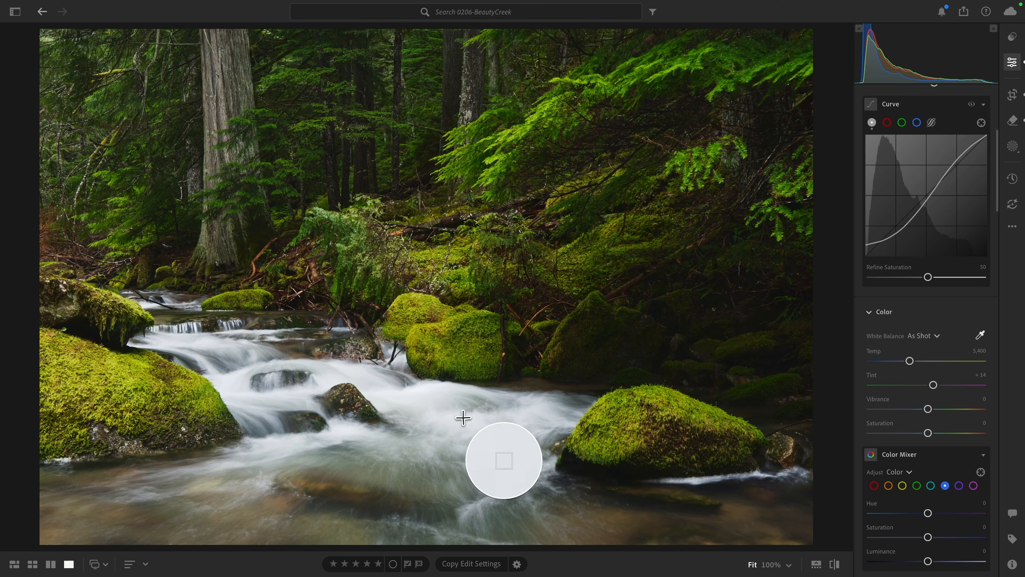
pyautogui.click(493, 420)
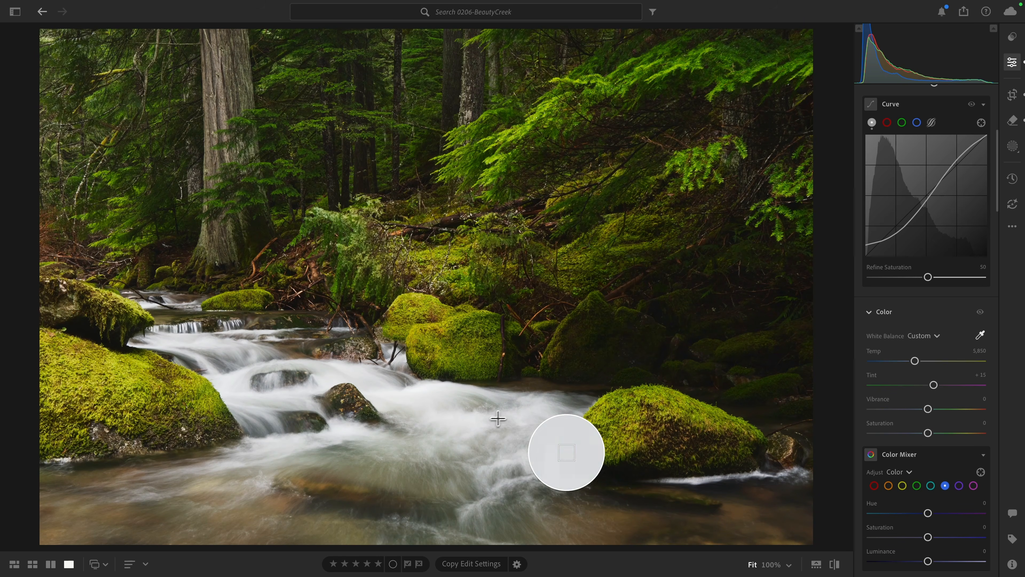
pyautogui.click(977, 337)
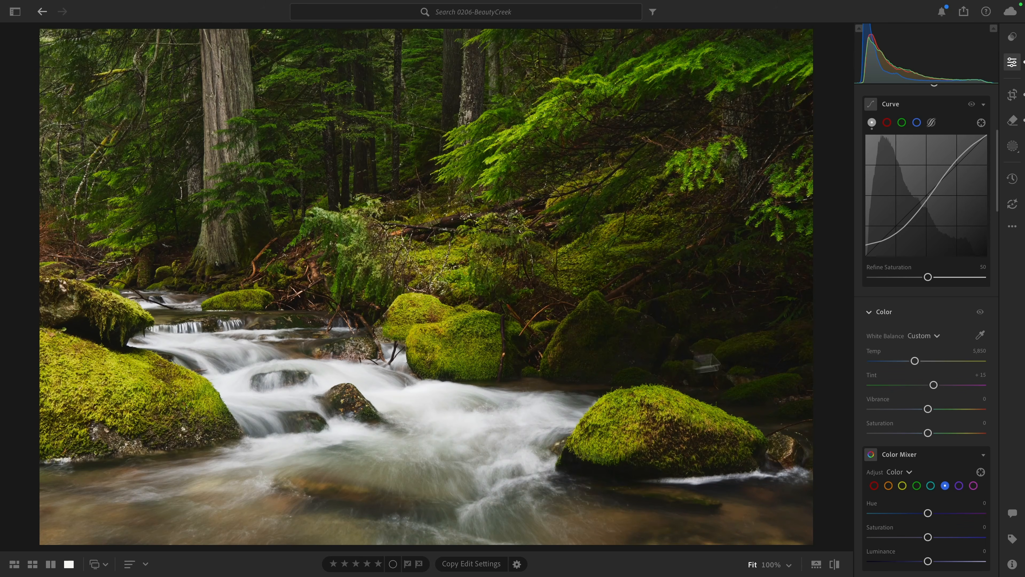
# - In the color calibration, set the Blue Primary saturation to +14 and the Green Primary saturation to +11
pyautogui.scroll(-8, 890, 343)
pyautogui.scroll(-10, 889, 343)
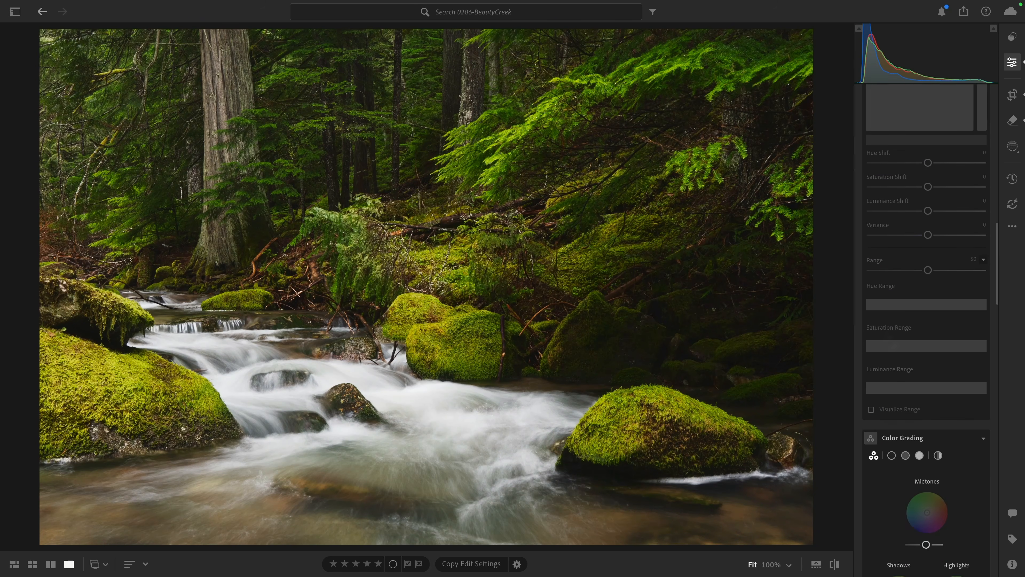
pyautogui.scroll(-2, 889, 343)
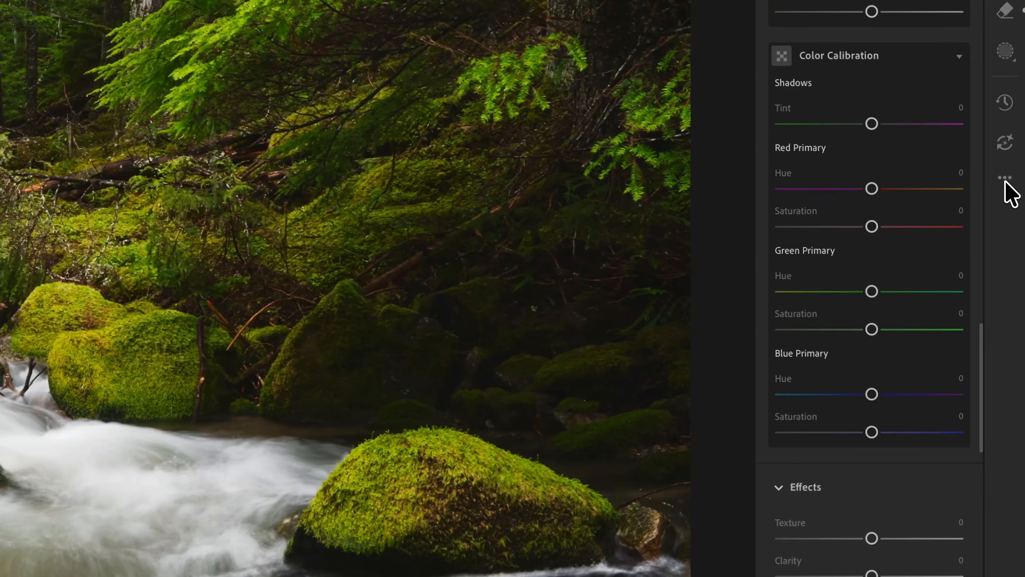
pyautogui.click(1005, 180)
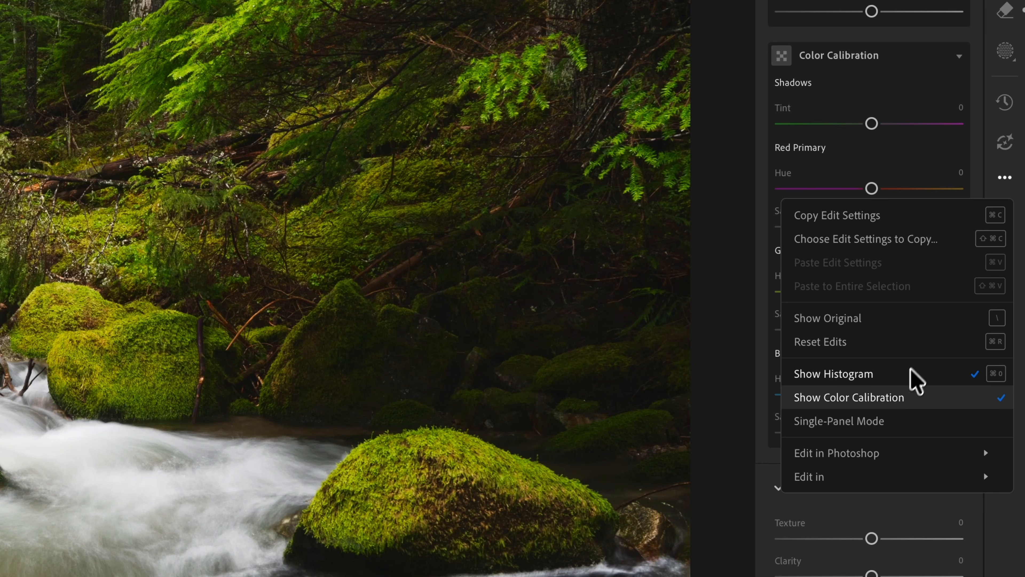
pyautogui.click(741, 415)
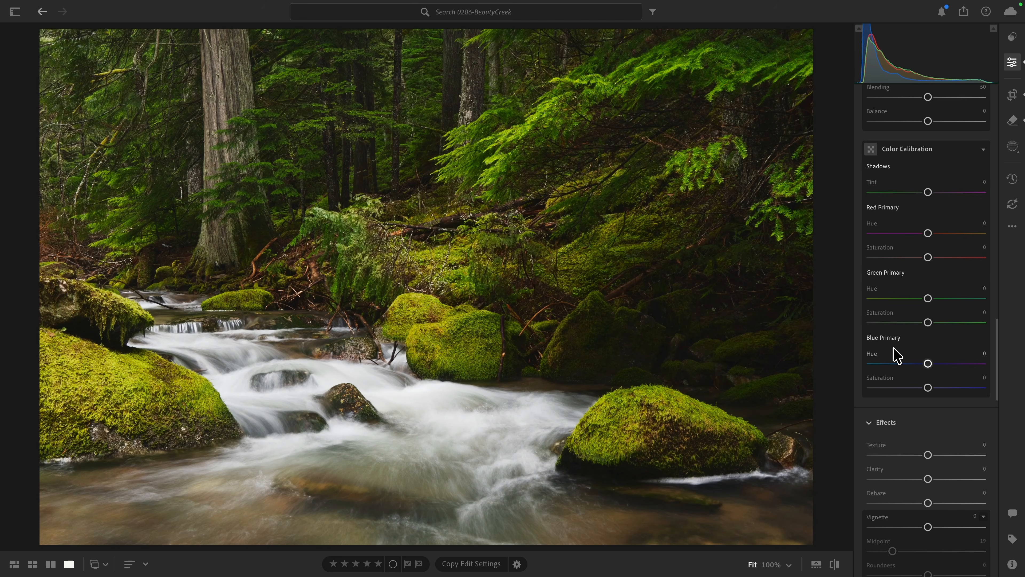
pyautogui.moveTo(928, 388)
pyautogui.mouseDown()
pyautogui.moveTo(945, 388)
pyautogui.moveTo(936, 388)
pyautogui.mouseUp()
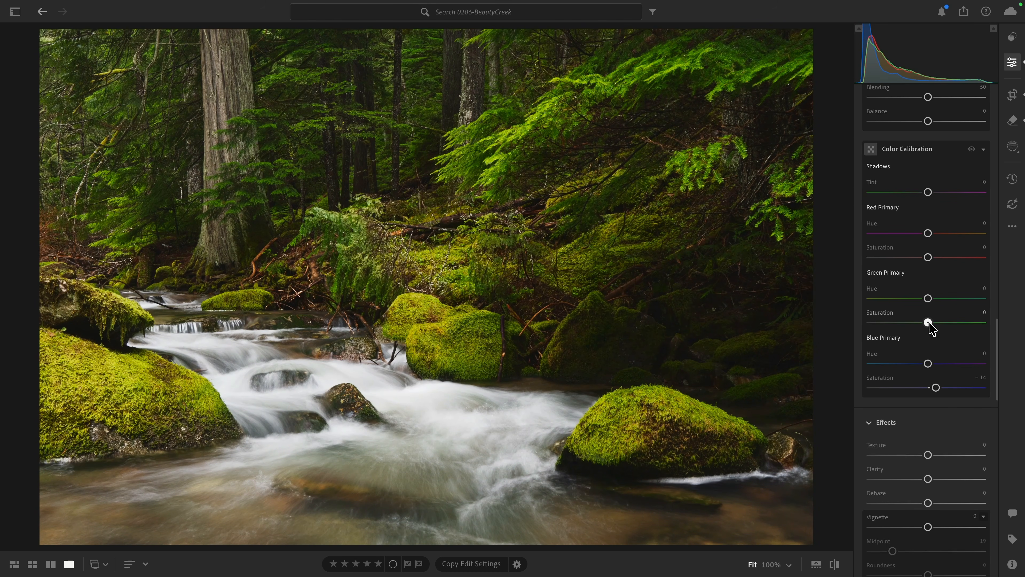
pyautogui.moveTo(929, 323)
pyautogui.mouseDown()
pyautogui.moveTo(950, 324)
pyautogui.moveTo(934, 323)
pyautogui.mouseUp()
# - Compare the photo with and without the color calibration, and the edited version against the original
pyautogui.click(970, 149)
pyautogui.click(971, 149)
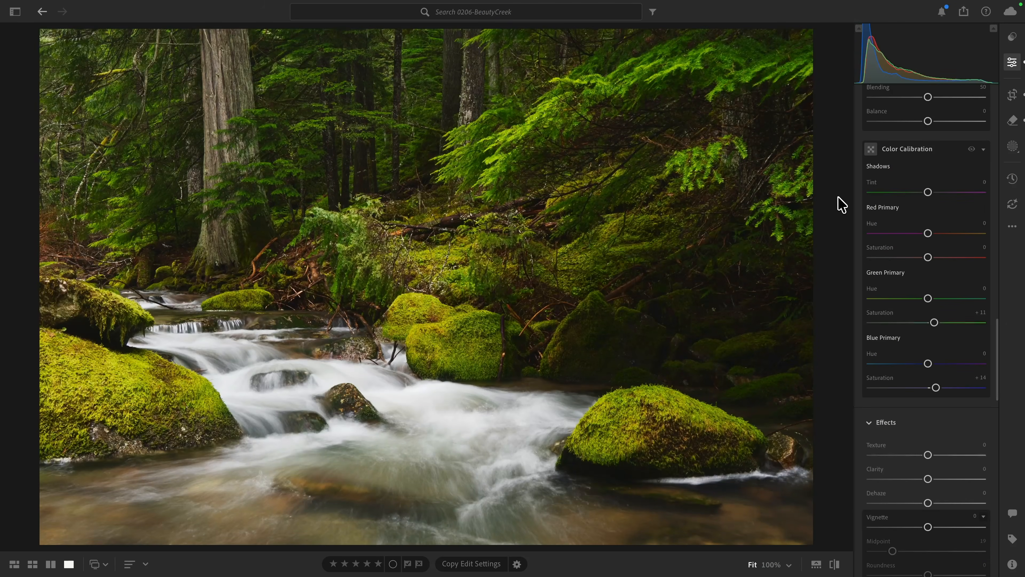
pyautogui.press('\\')
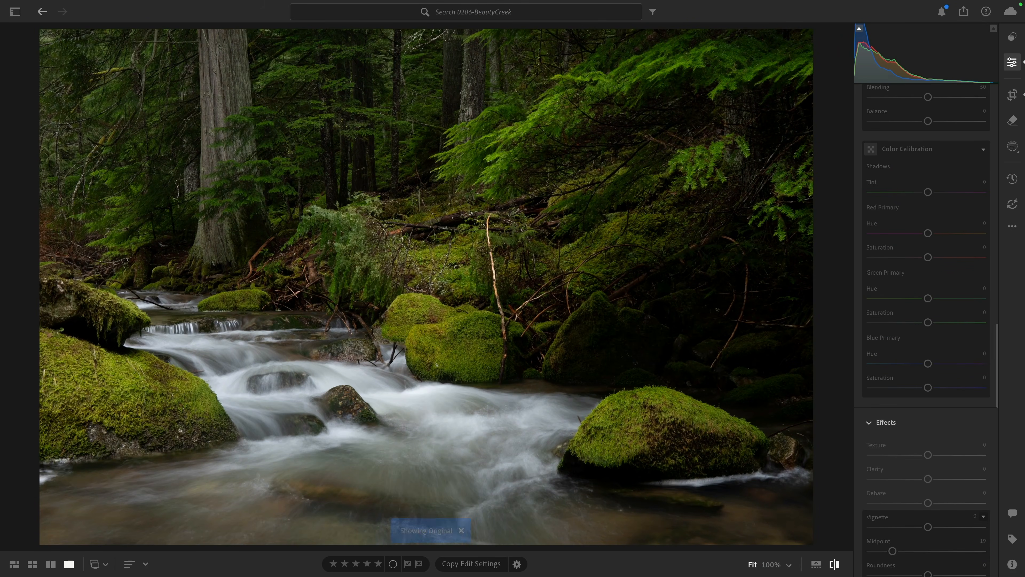
pyautogui.press('\\')
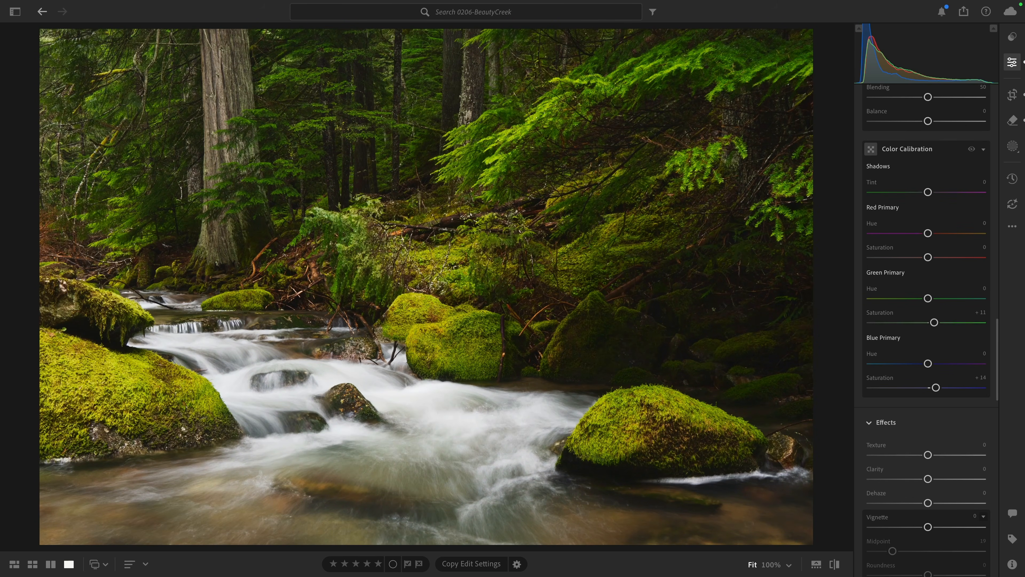
# - Create two separate landscape masks for the Vegetation and Water areas of the photo
pyautogui.click(1011, 149)
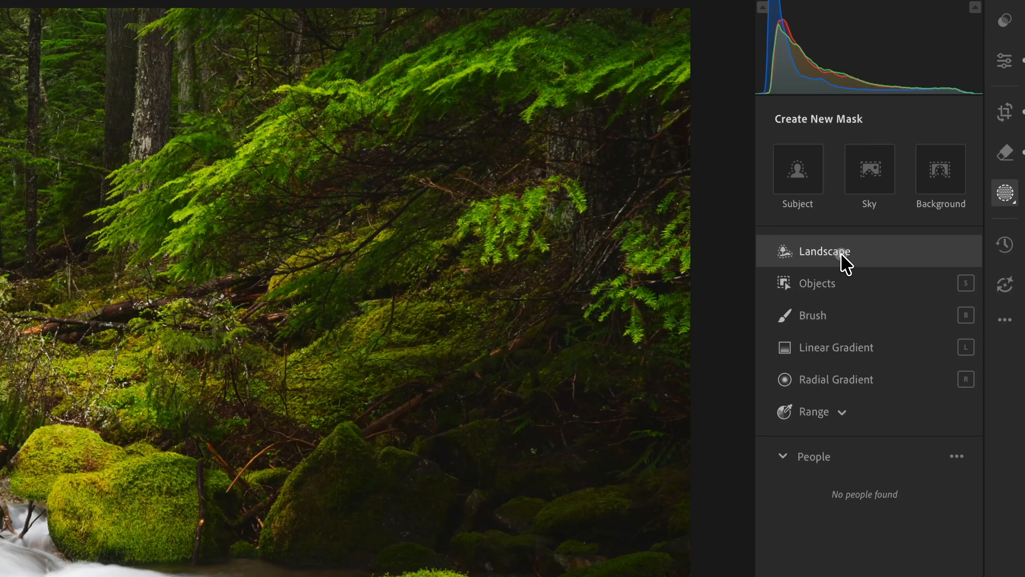
pyautogui.click(841, 255)
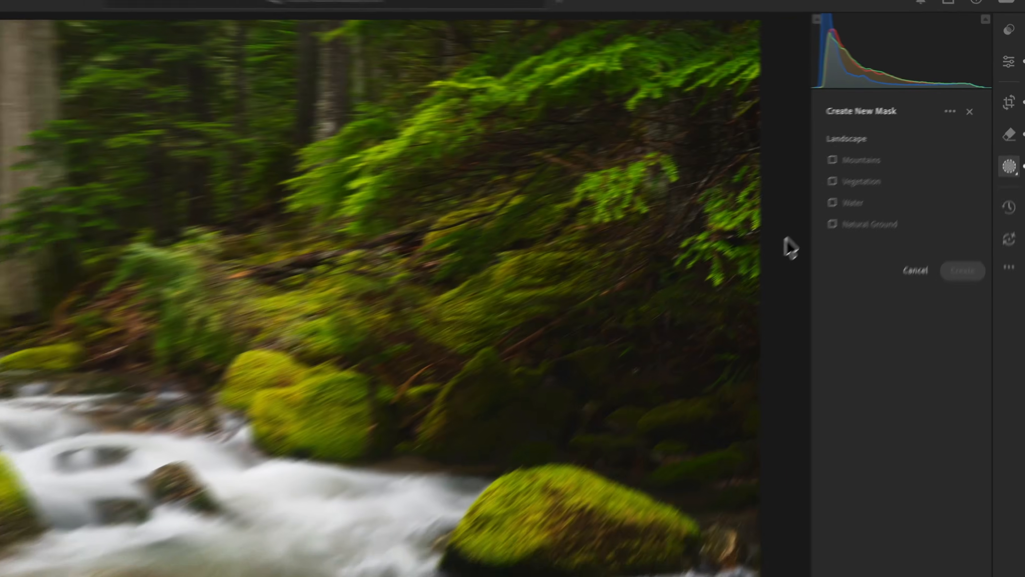
pyautogui.moveTo(782, 277)
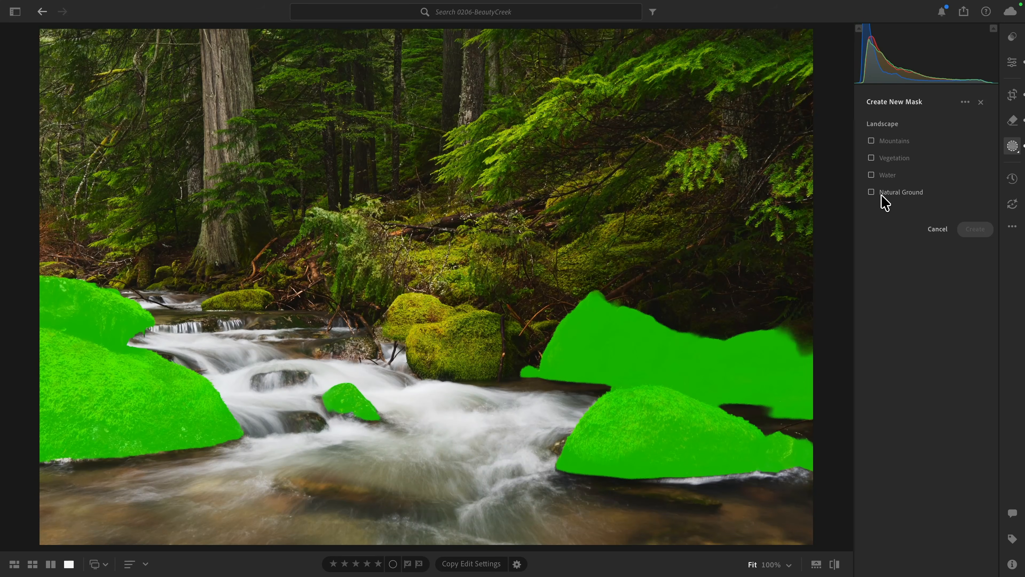
pyautogui.click(881, 178)
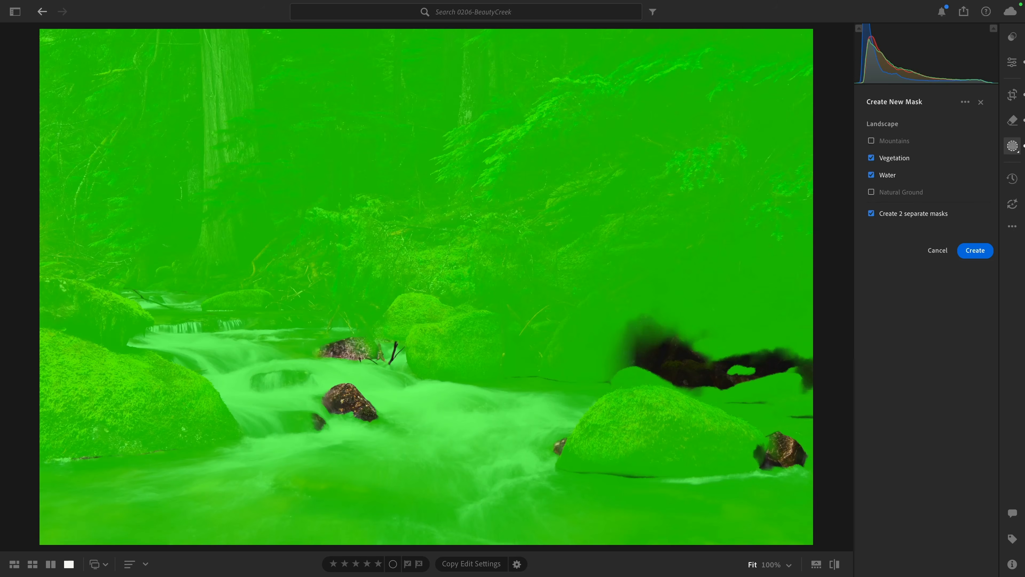
pyautogui.click(975, 250)
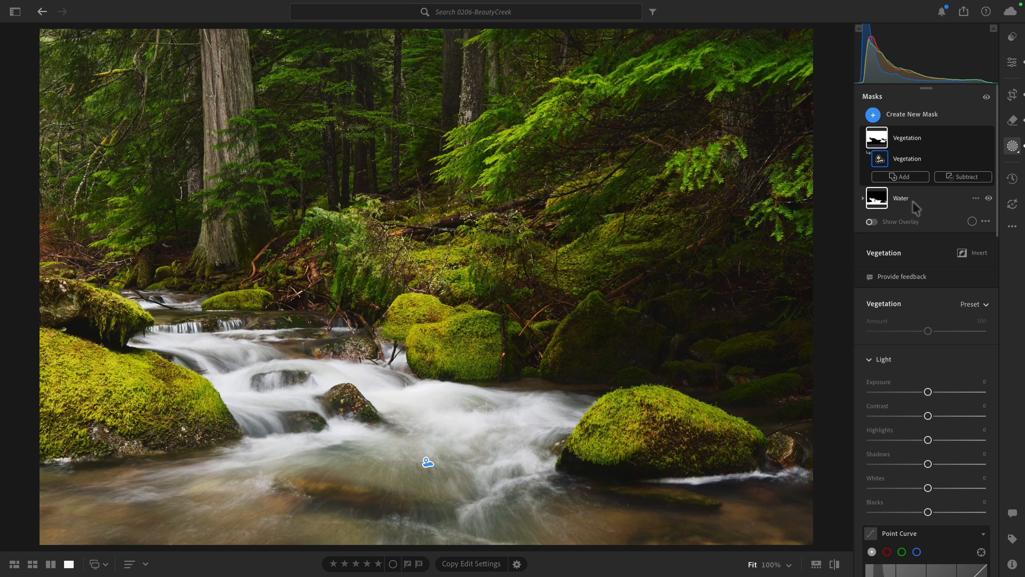
# - Set Texture to +27 and Clarity to +4 on the Vegetation mask, inspecting the mossy rocks up close
pyautogui.moveTo(883, 139)
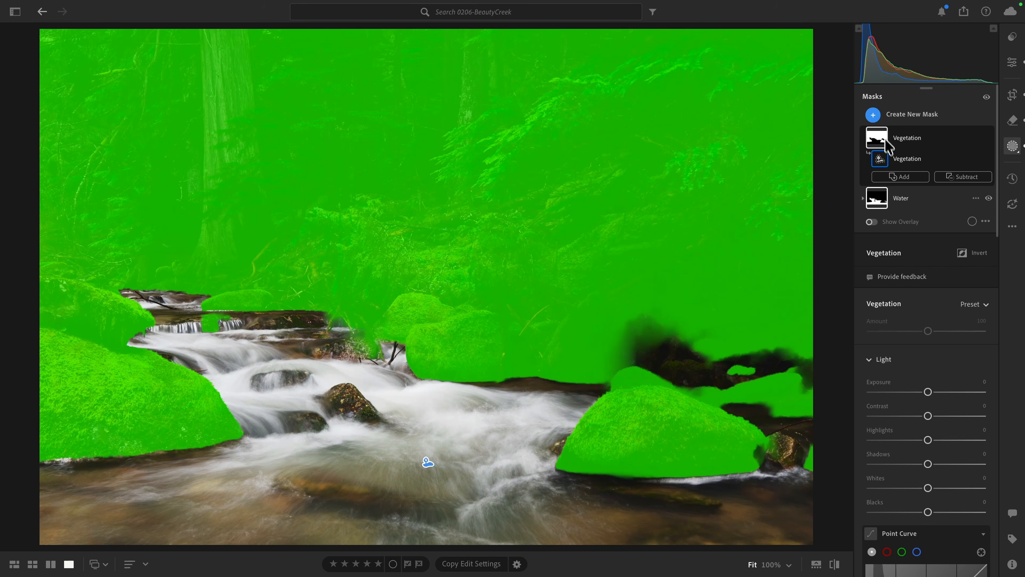
pyautogui.scroll(-8, 909, 347)
pyautogui.scroll(-10, 910, 346)
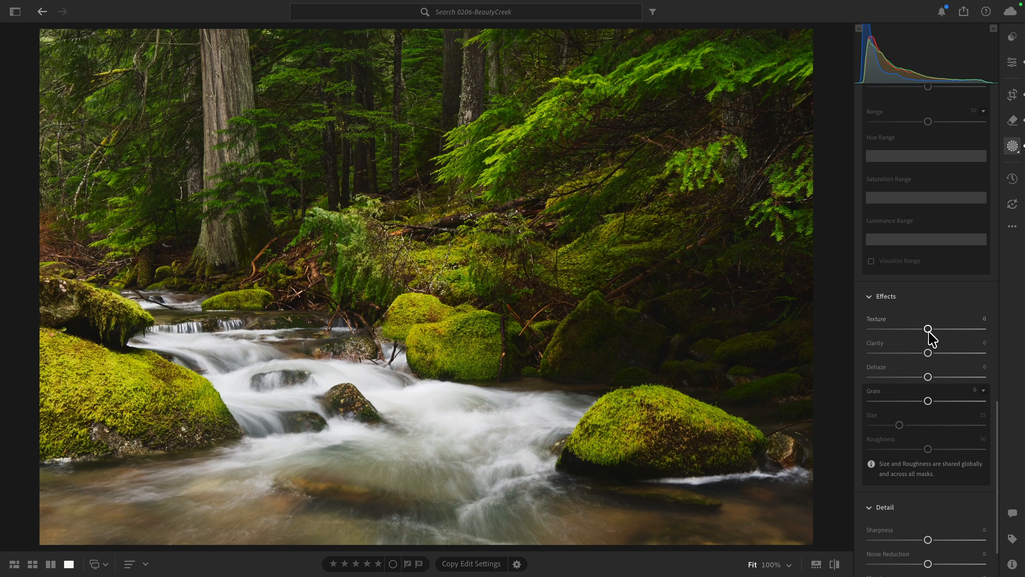
pyautogui.click(667, 422)
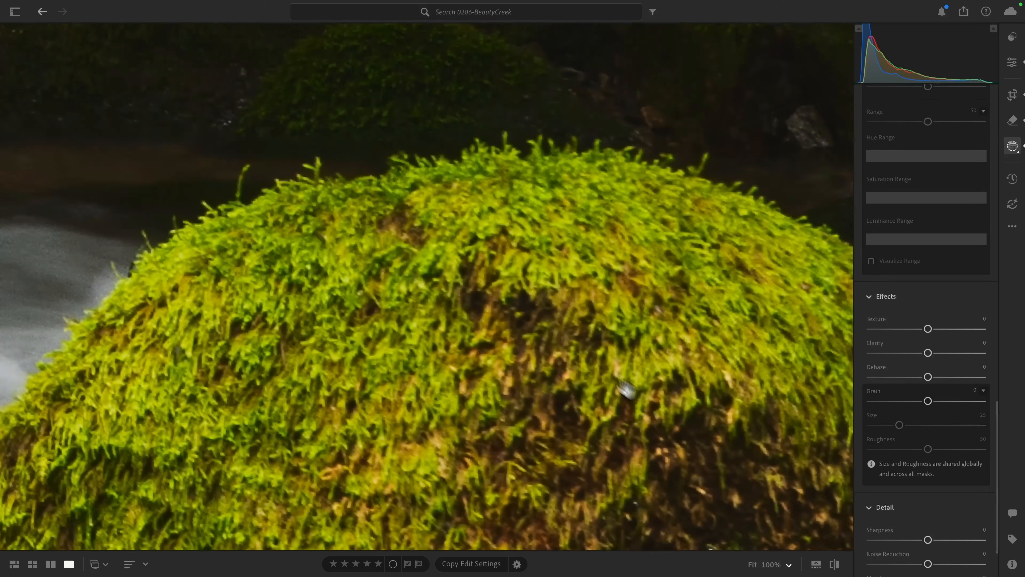
pyautogui.click(549, 336)
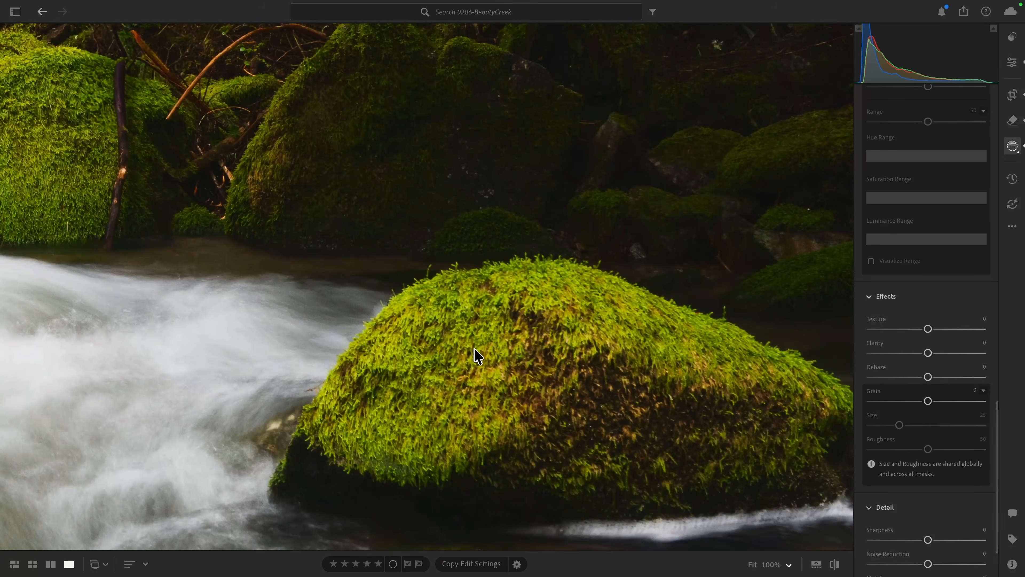
pyautogui.moveTo(251, 224); pyautogui.dragTo(565, 372)
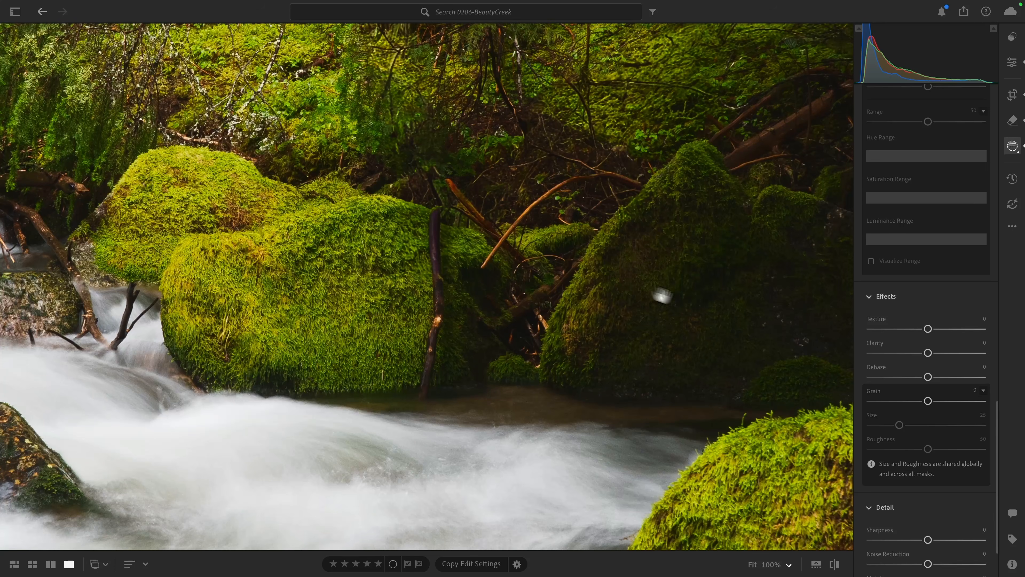
pyautogui.moveTo(927, 328); pyautogui.dragTo(942, 334)
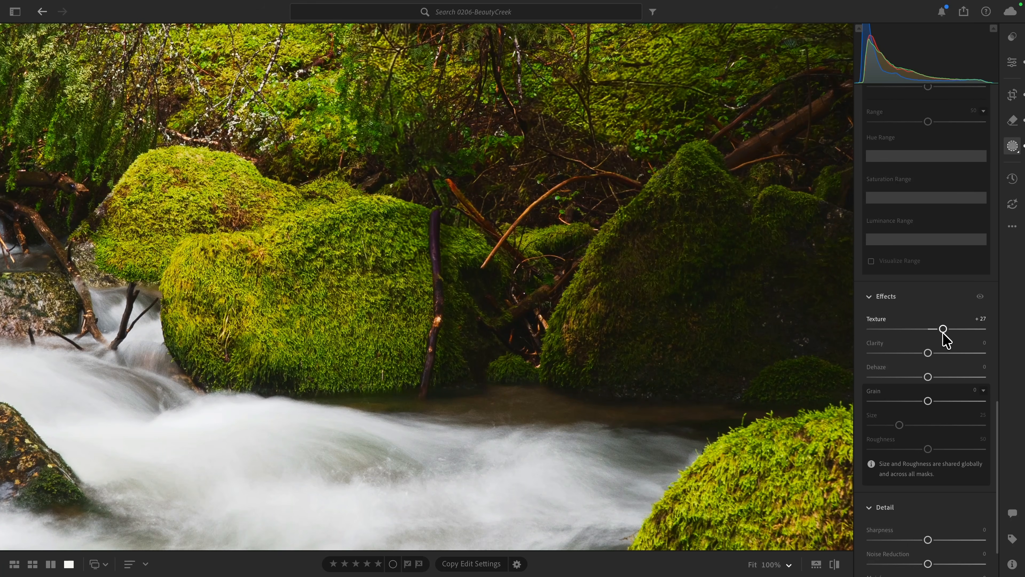
pyautogui.click(774, 348)
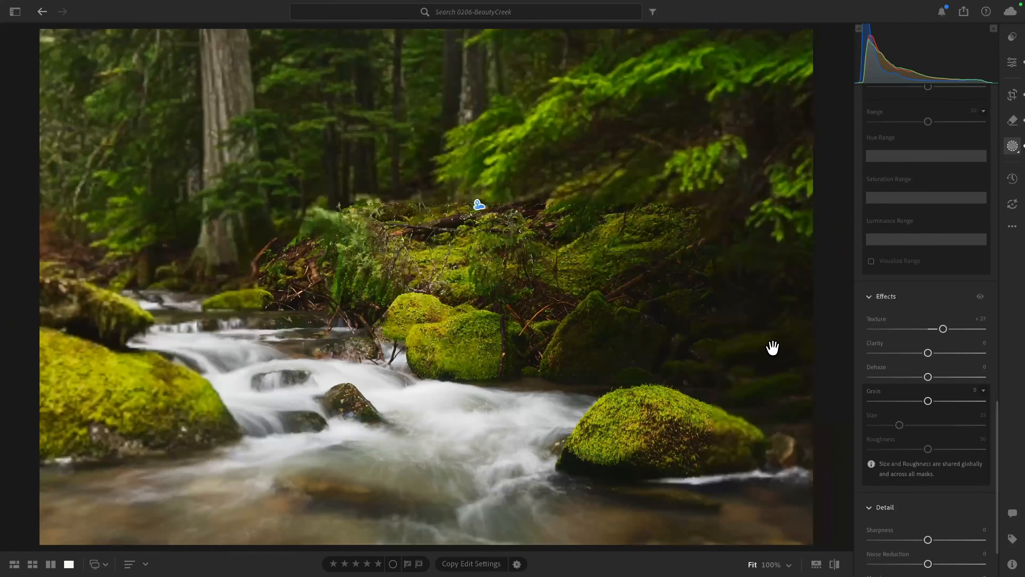
pyautogui.moveTo(925, 354); pyautogui.dragTo(929, 354)
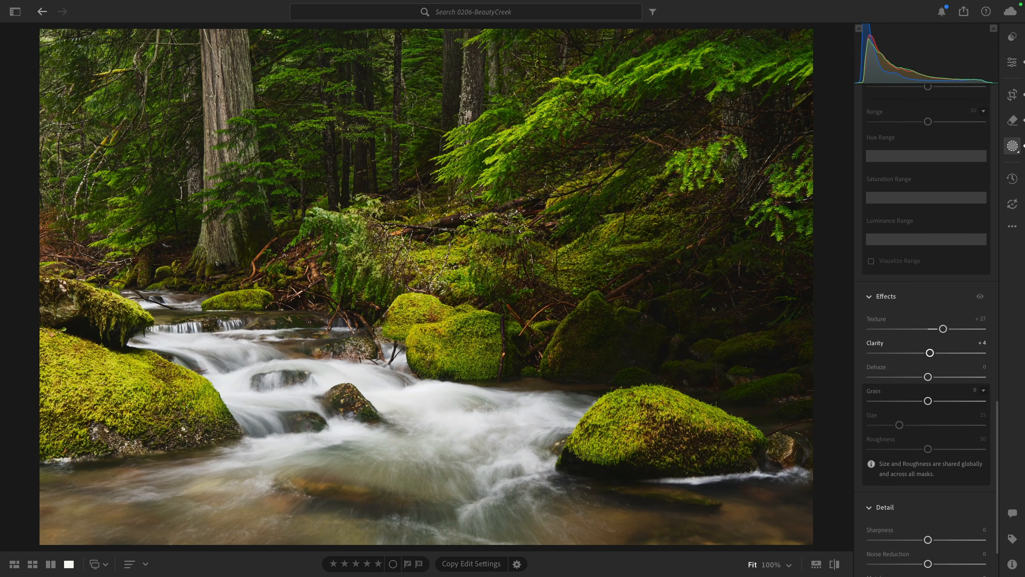
pyautogui.scroll(10, 930, 360)
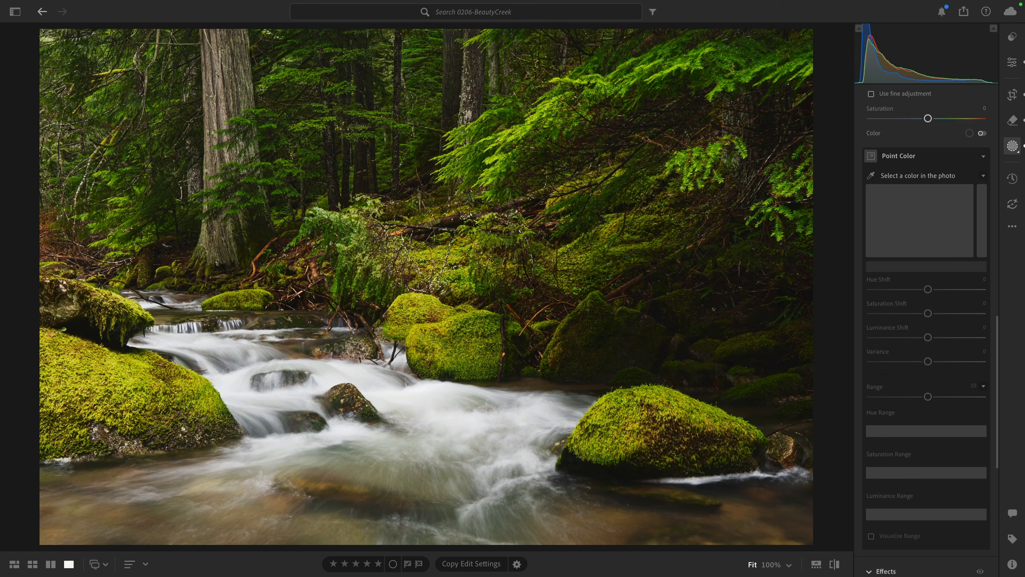
pyautogui.scroll(10, 927, 357)
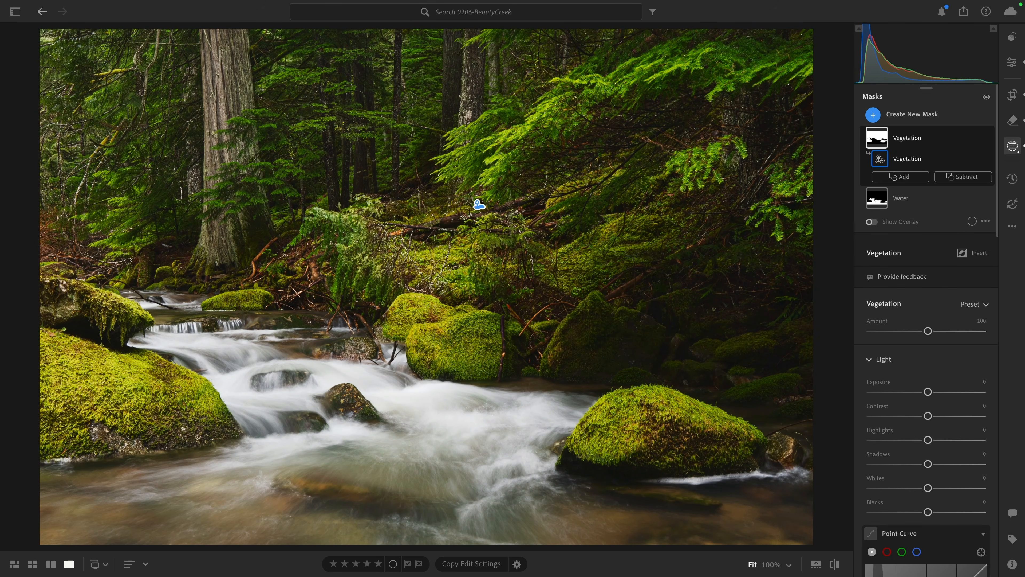
# - Try lowering the Vegetation mask's saturation to -15, and reset it
pyautogui.scroll(-10, 888, 363)
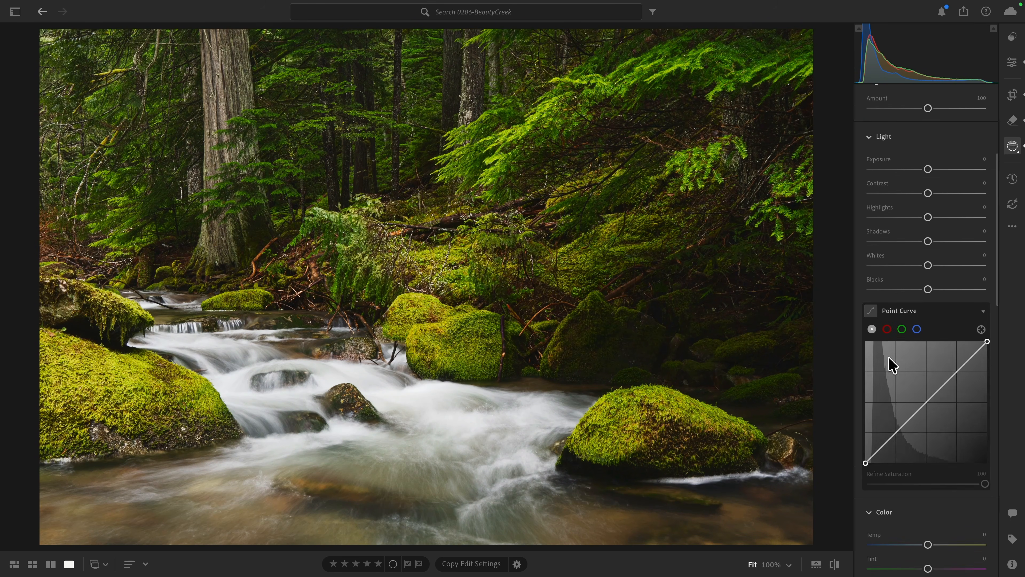
pyautogui.scroll(-3, 890, 363)
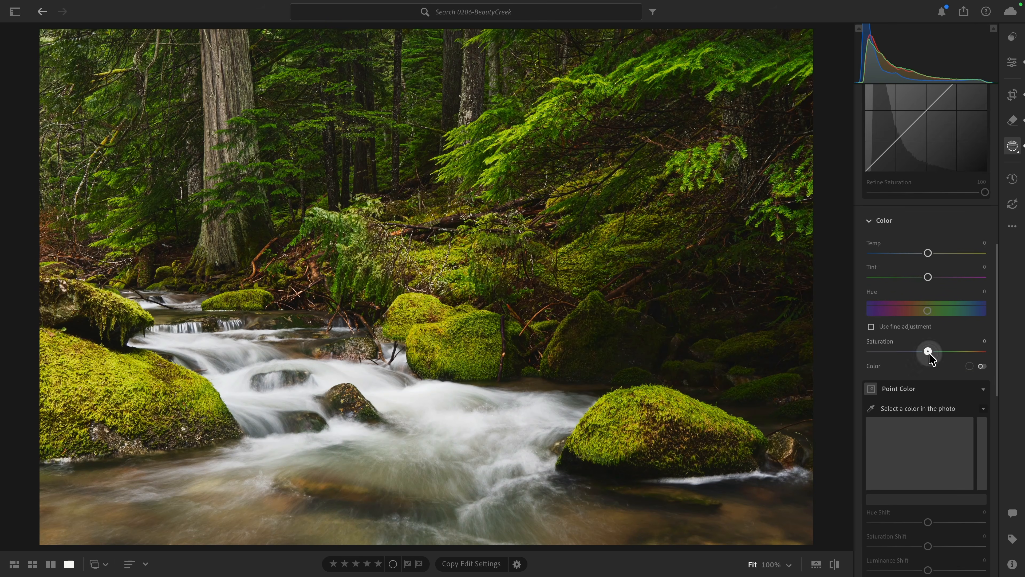
pyautogui.moveTo(928, 350); pyautogui.dragTo(919, 351)
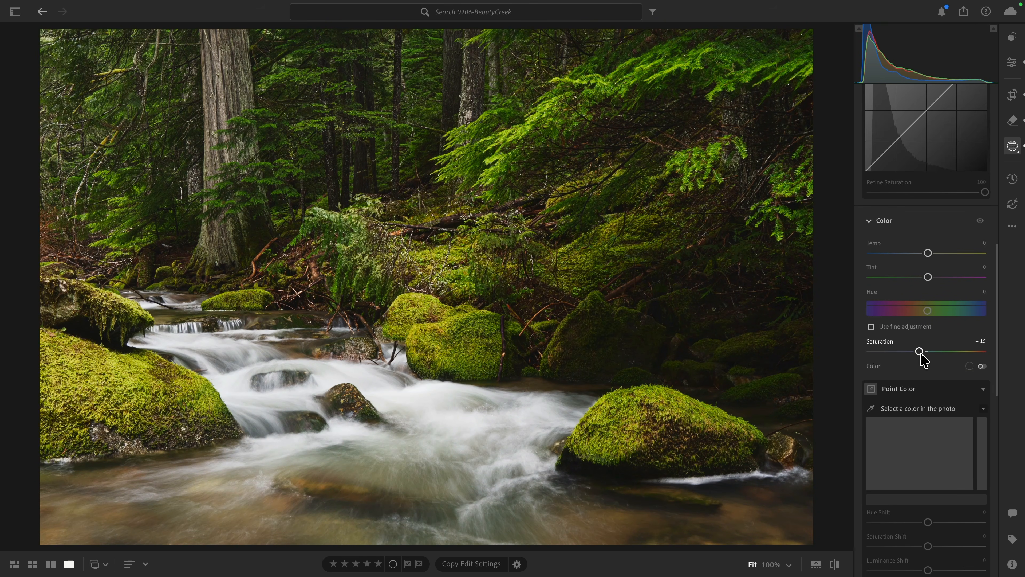
pyautogui.doubleClick(919, 351)
# - Create a Color Range mask sampled from the bright moss on the right foreground rock and set its Refine value to 34, checking the overlay
pyautogui.scroll(10, 921, 356)
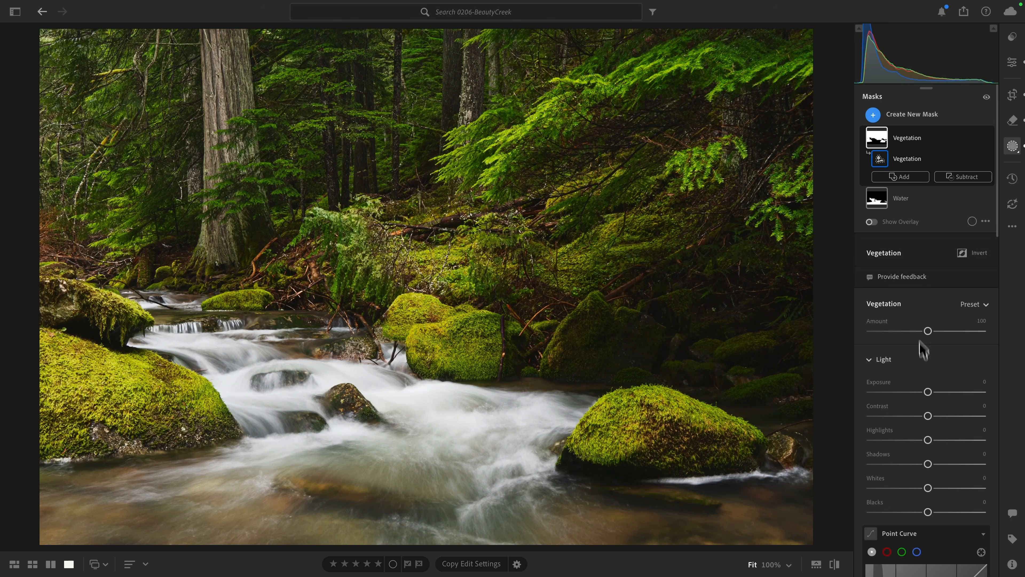
pyautogui.click(903, 115)
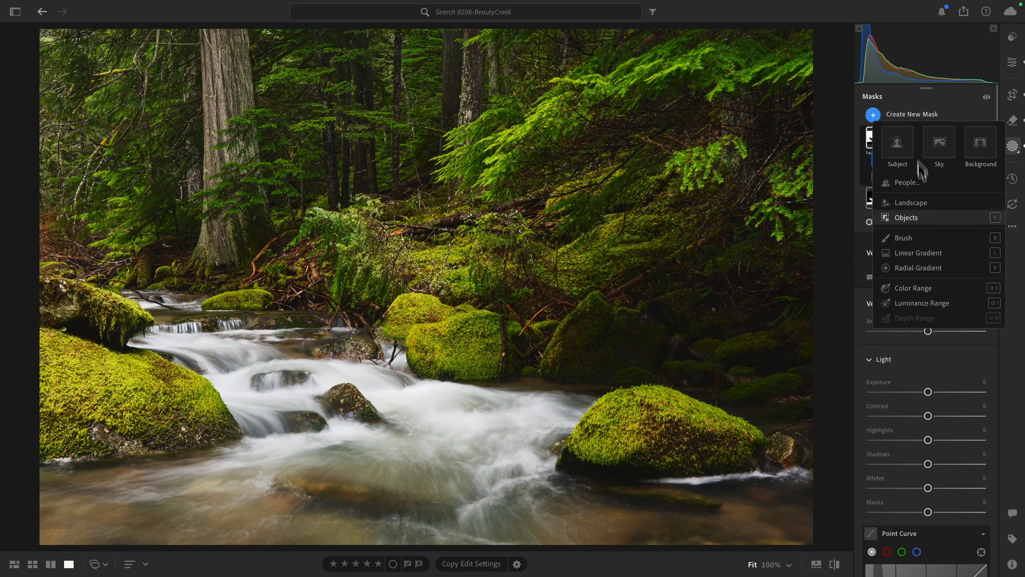
pyautogui.click(913, 288)
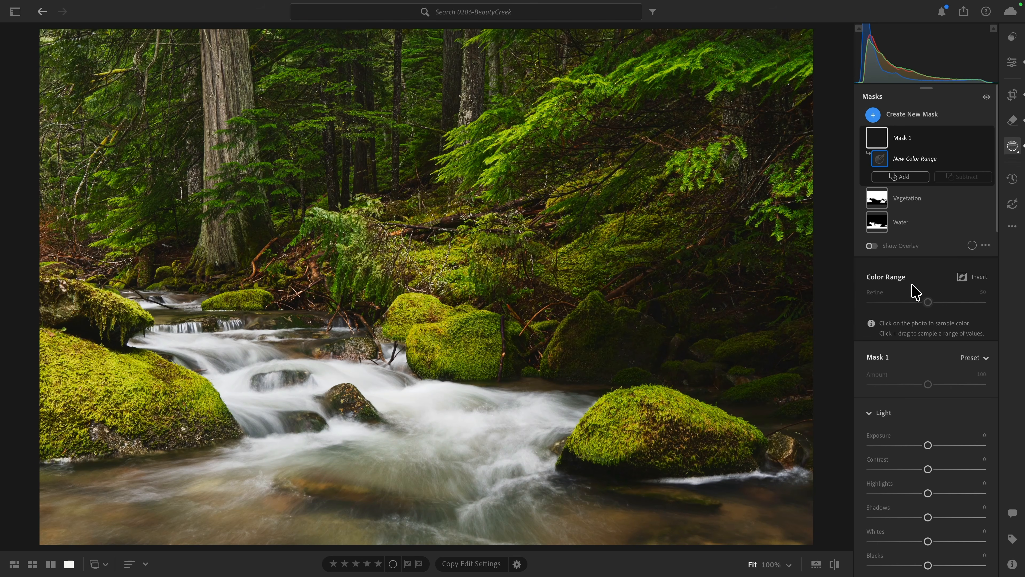
pyautogui.click(600, 416)
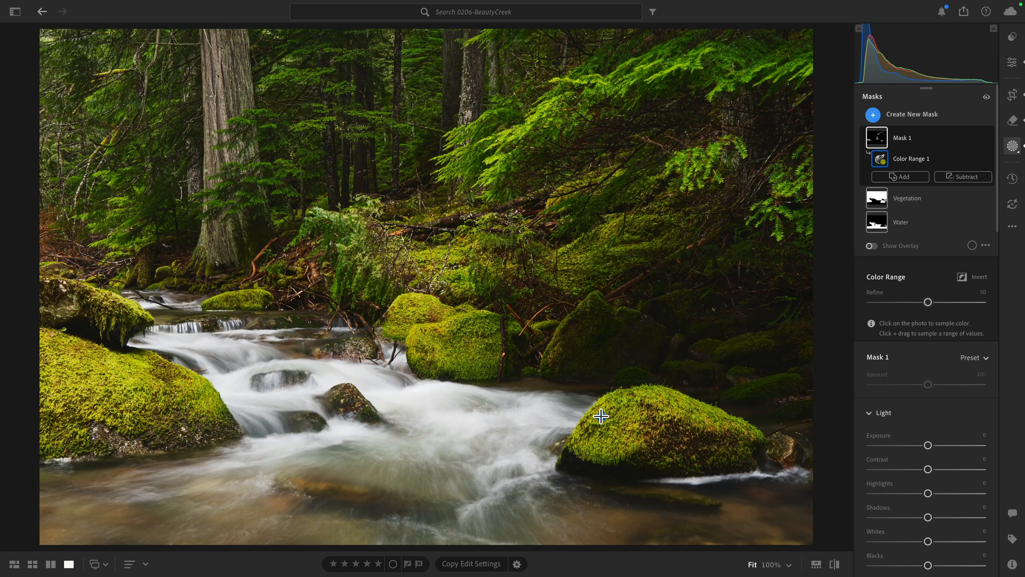
pyautogui.click(870, 247)
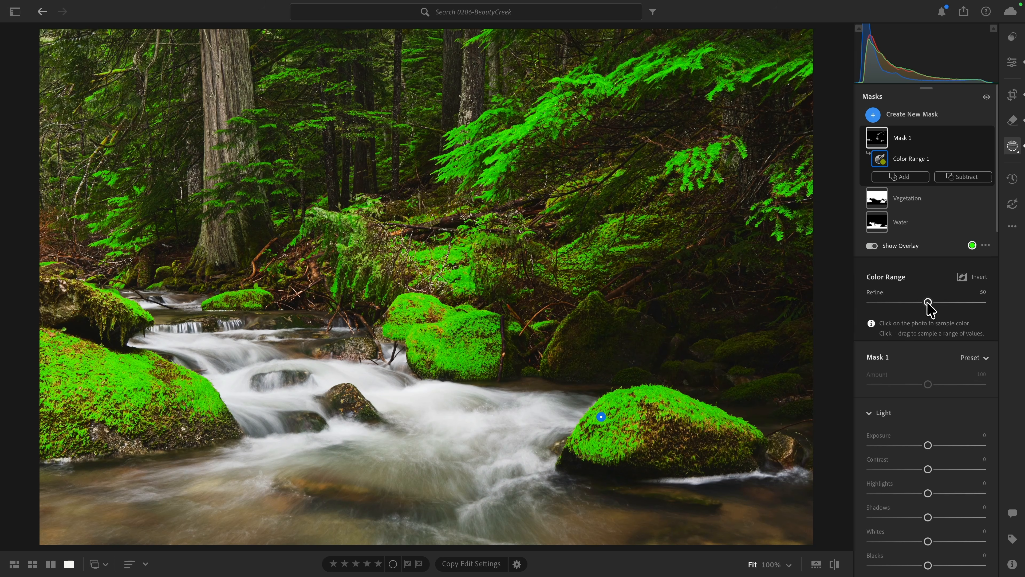
pyautogui.moveTo(927, 304); pyautogui.dragTo(908, 312)
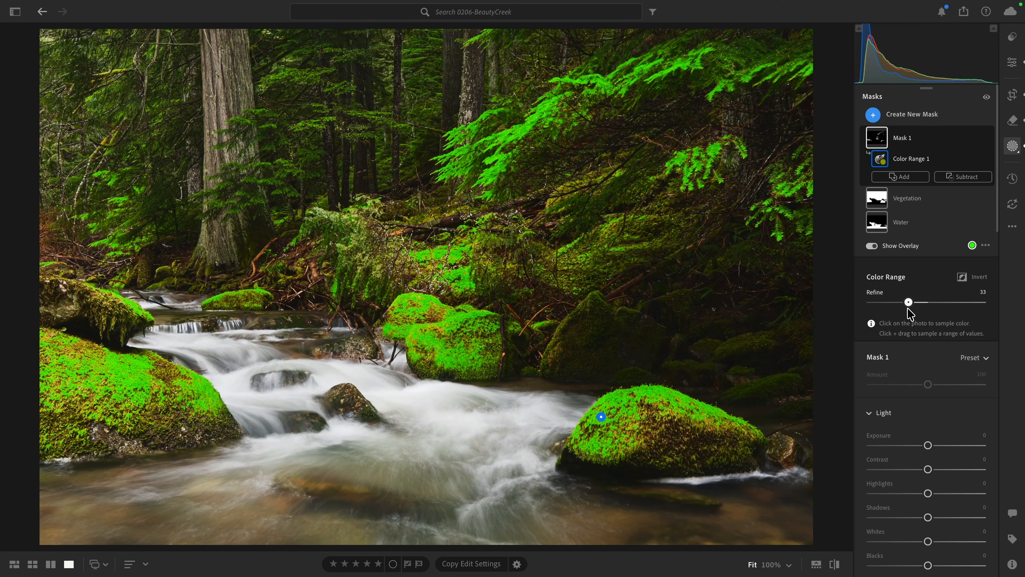
pyautogui.click(872, 245)
# - Set the color range mask's saturation to -17 and compare the photo with and without its color adjustment
pyautogui.scroll(-6, 902, 302)
pyautogui.scroll(-8, 903, 302)
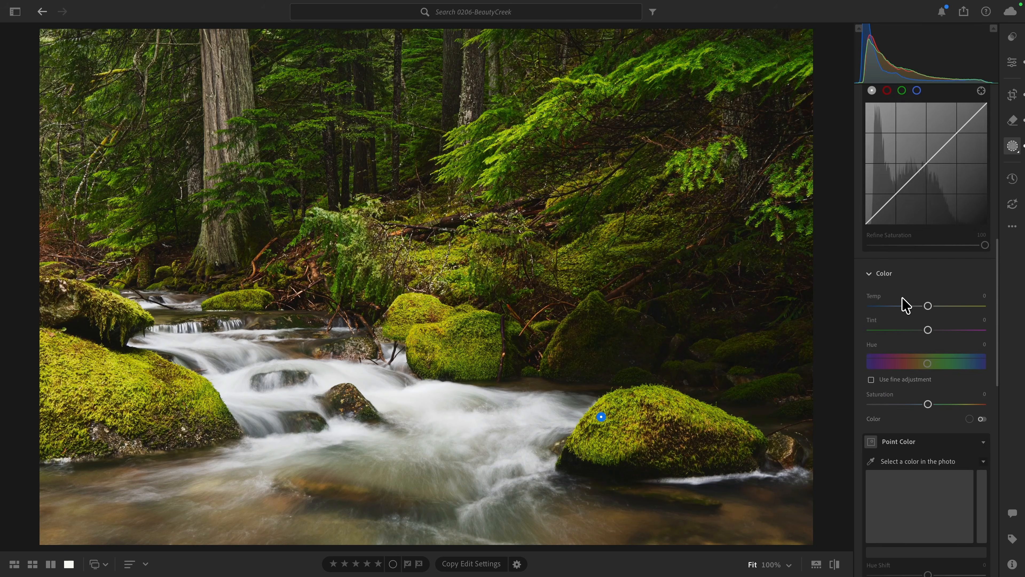
pyautogui.moveTo(927, 338)
pyautogui.mouseDown()
pyautogui.moveTo(884, 339)
pyautogui.moveTo(919, 339)
pyautogui.mouseUp()
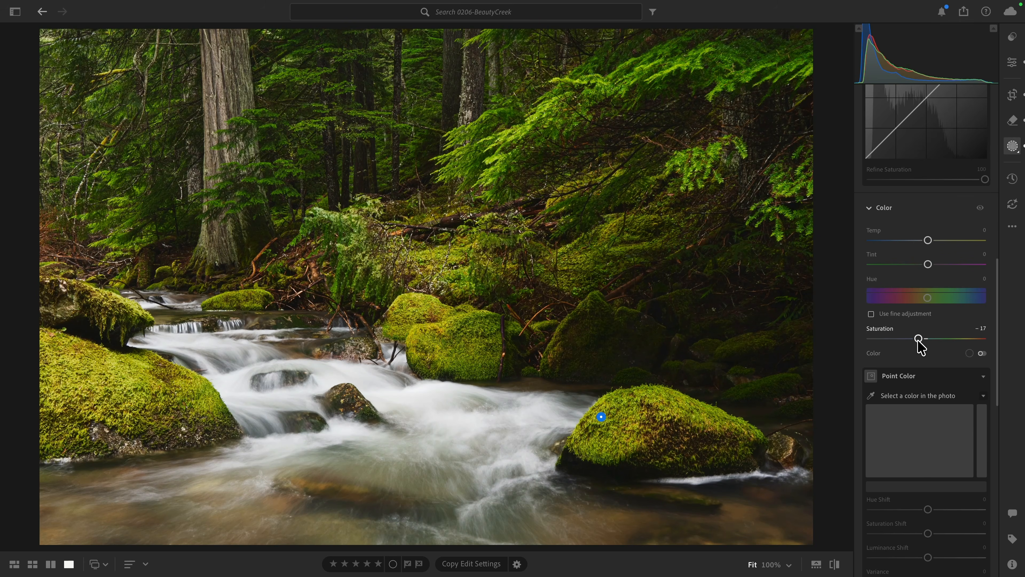
pyautogui.click(980, 207)
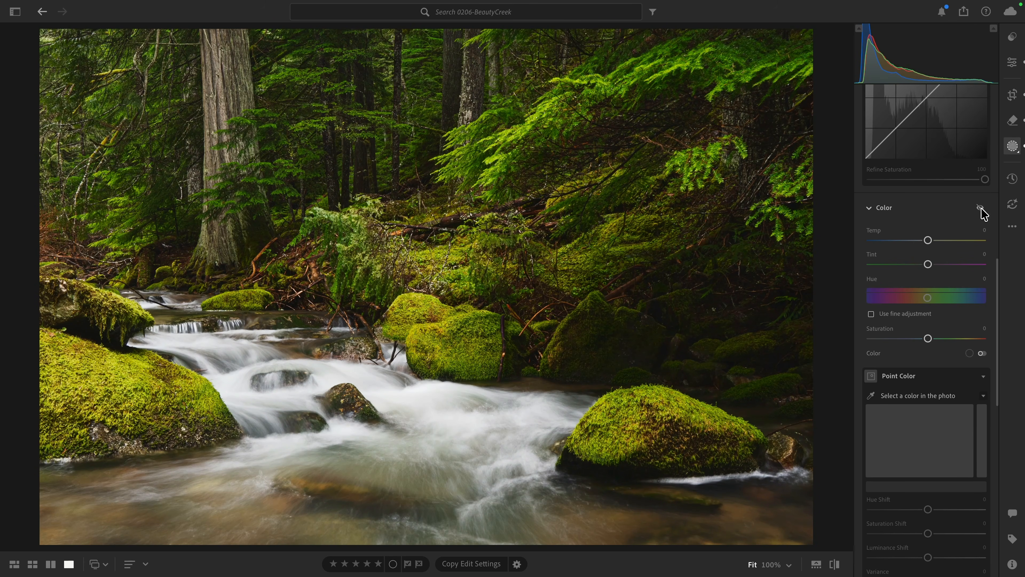
pyautogui.click(981, 208)
pyautogui.click(981, 208)
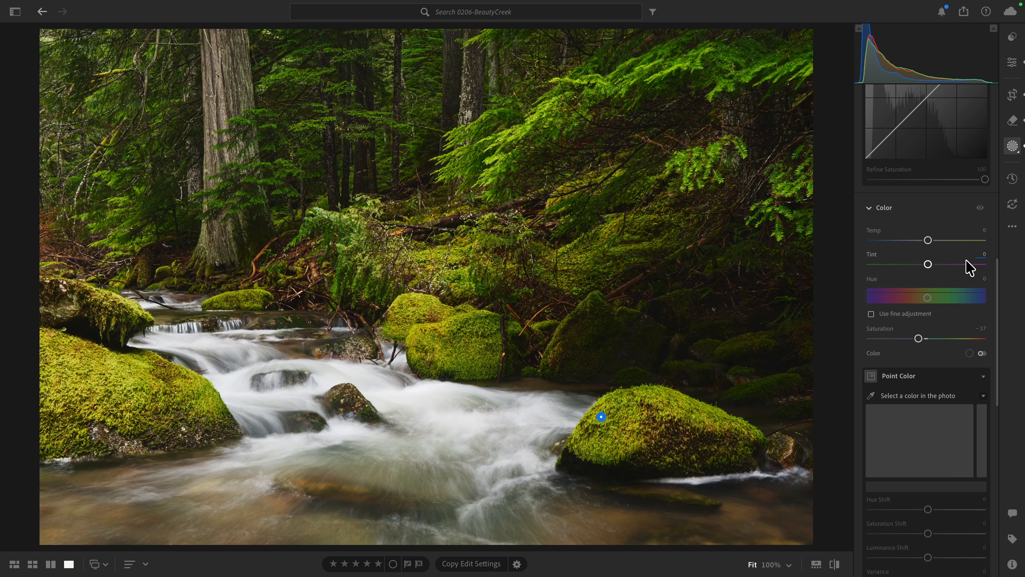
# - Rename the color range mask as "Green saturation adjust"
pyautogui.scroll(5, 966, 265)
pyautogui.scroll(3, 966, 267)
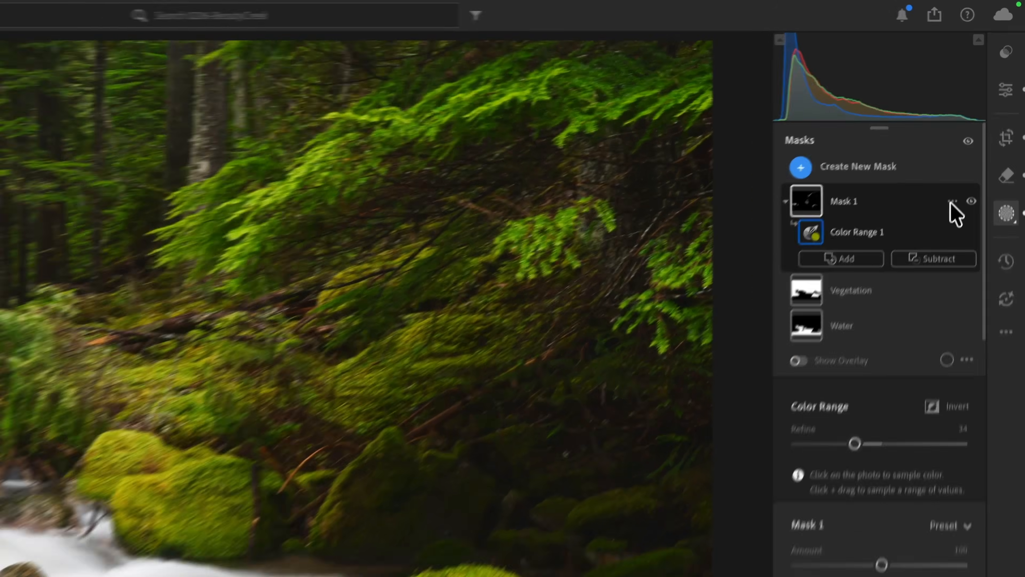
pyautogui.click(951, 202)
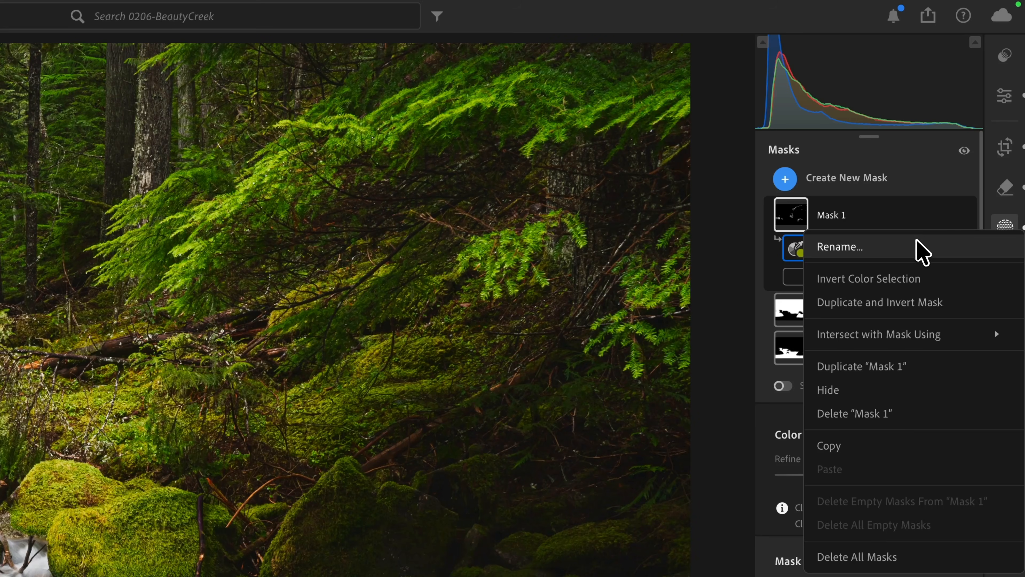
pyautogui.click(916, 243)
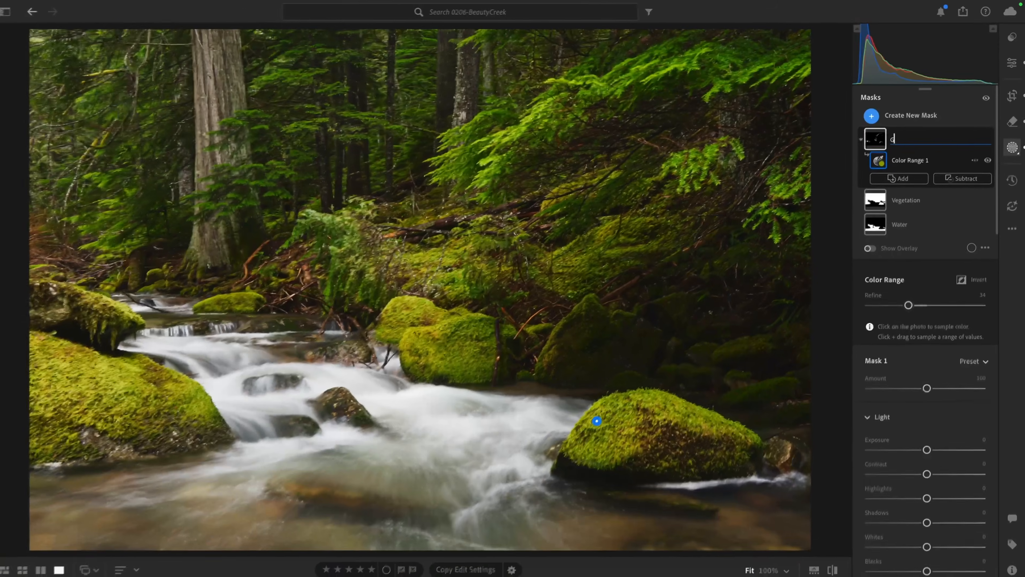
pyautogui.write('Green satu')
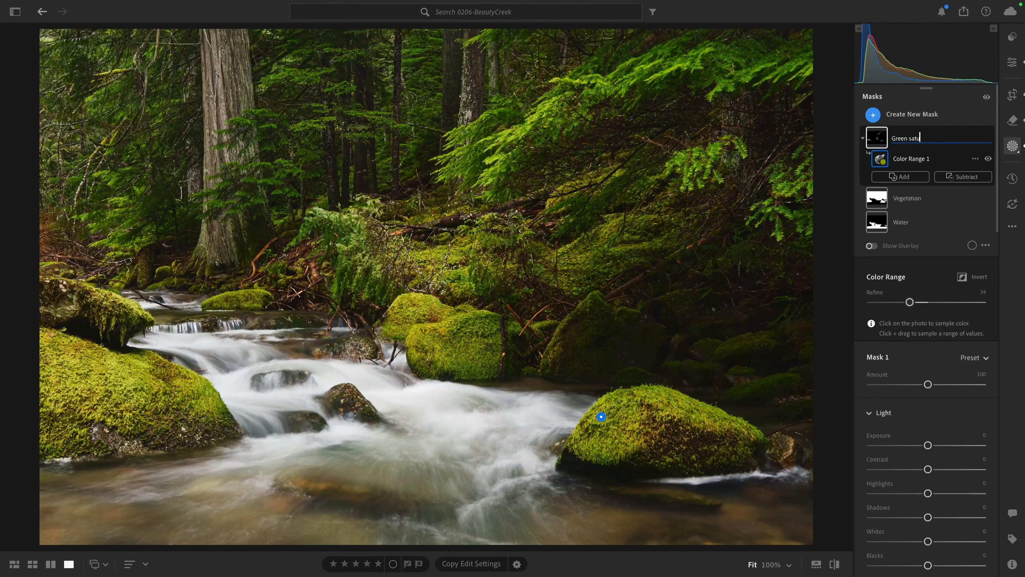
pyautogui.write('ration adjust')
pyautogui.press('Return')
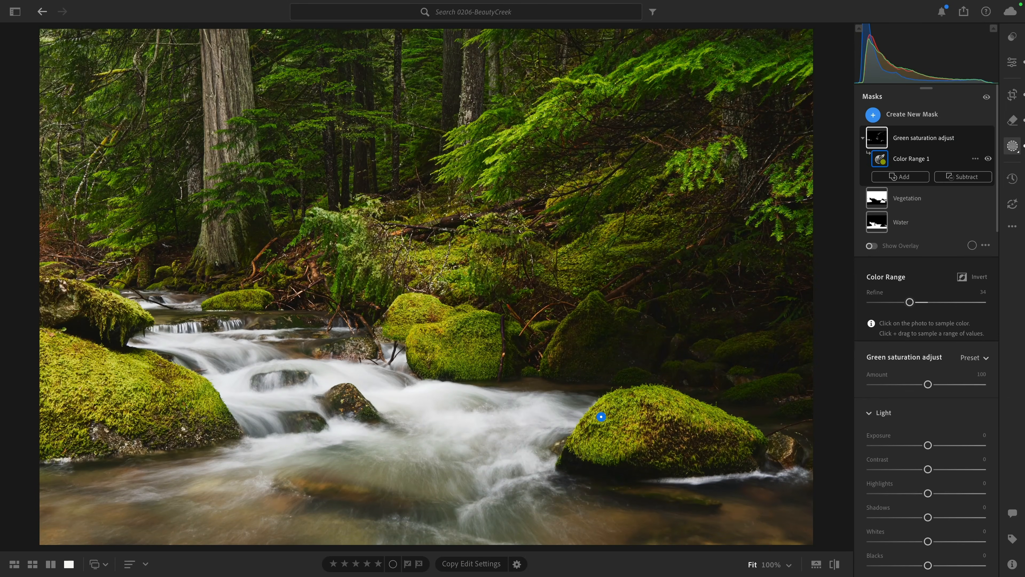
# - Set Highlights to -33 and Dehaze to +18 on the Water mask
pyautogui.click(908, 198)
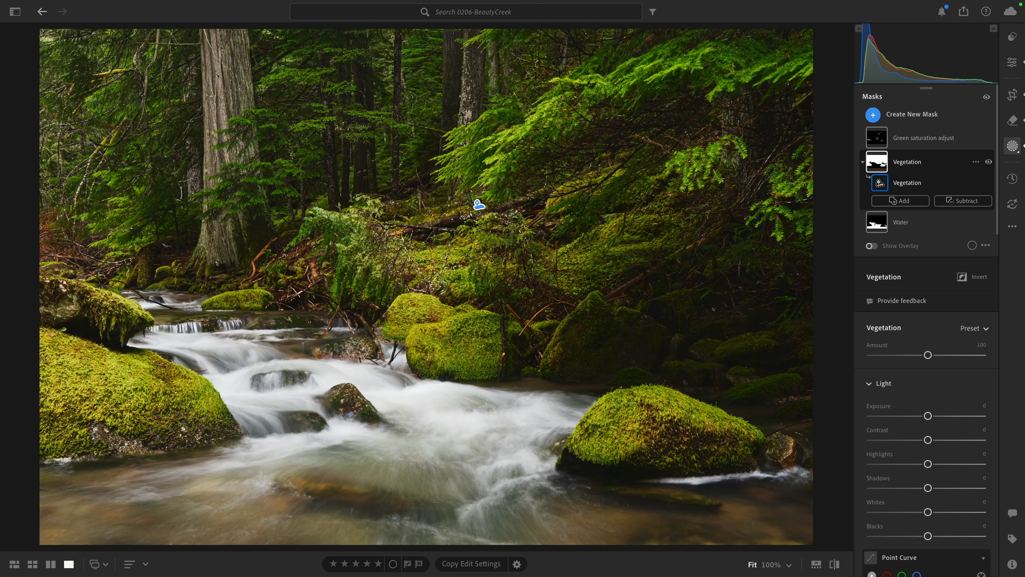
pyautogui.click(904, 222)
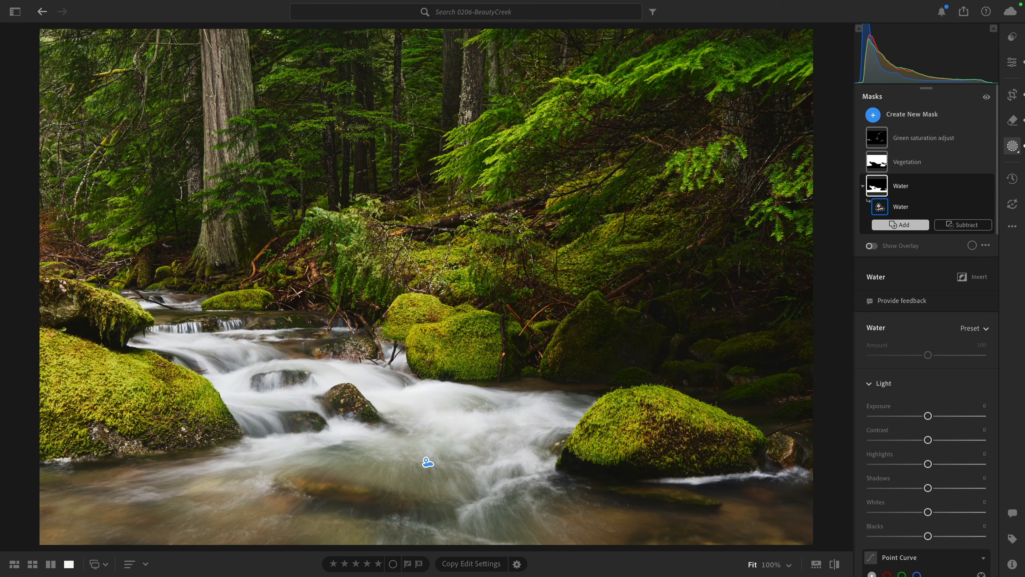
pyautogui.scroll(-5, 904, 222)
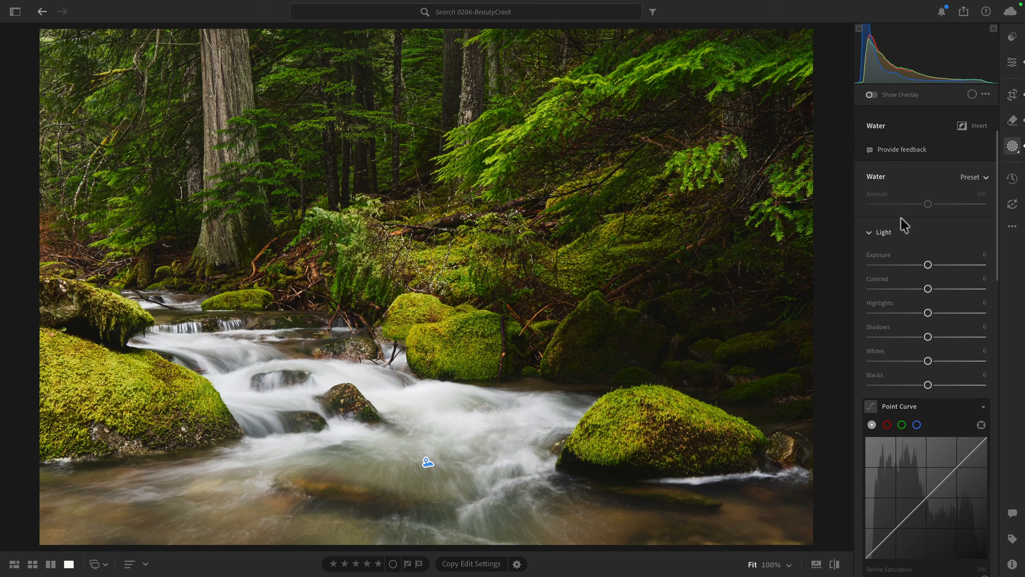
pyautogui.moveTo(929, 315)
pyautogui.mouseDown()
pyautogui.moveTo(904, 319)
pyautogui.moveTo(918, 317)
pyautogui.moveTo(904, 325)
pyautogui.moveTo(913, 328)
pyautogui.mouseUp()
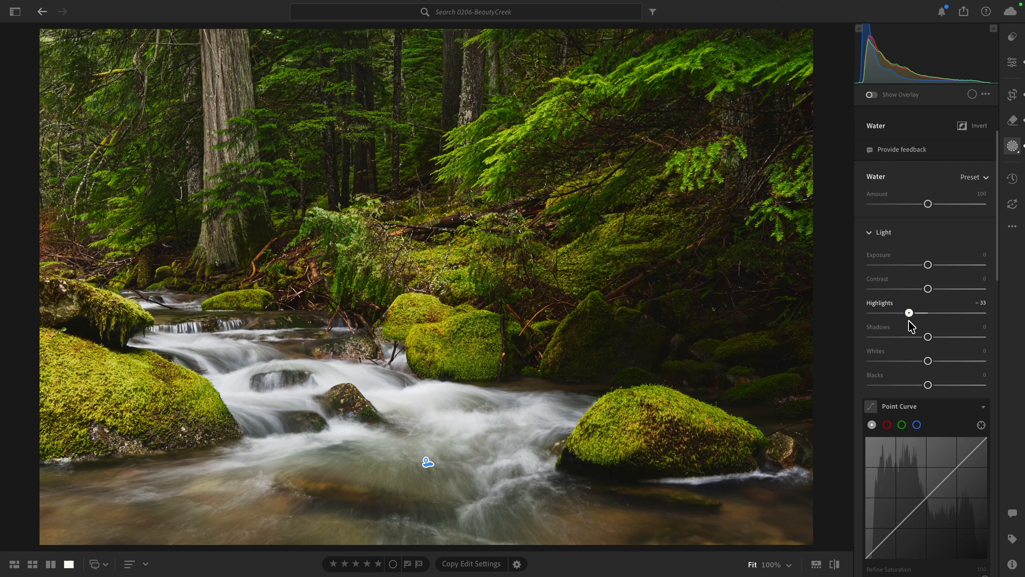
pyautogui.scroll(-10, 912, 327)
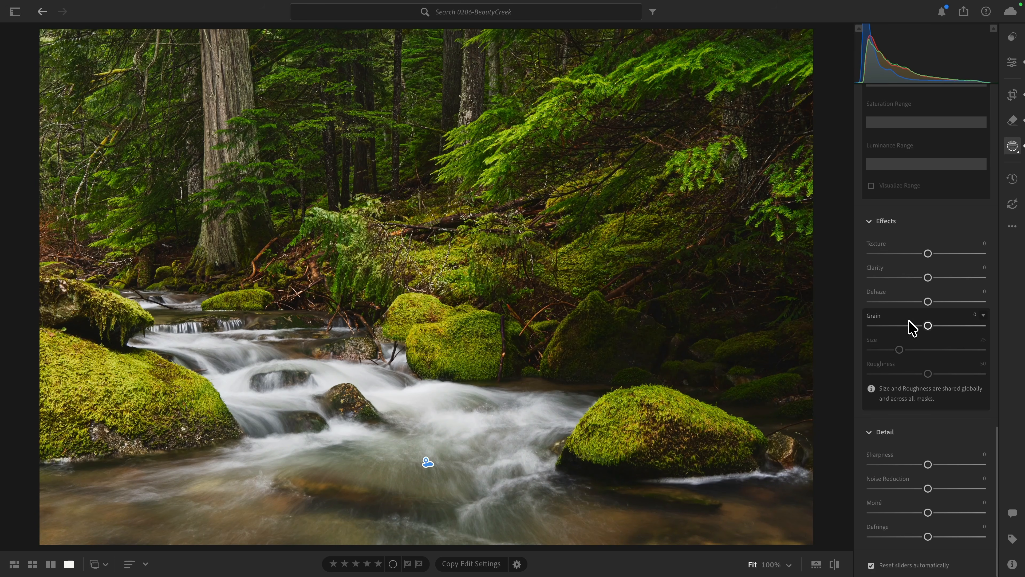
pyautogui.moveTo(928, 302); pyautogui.dragTo(939, 309)
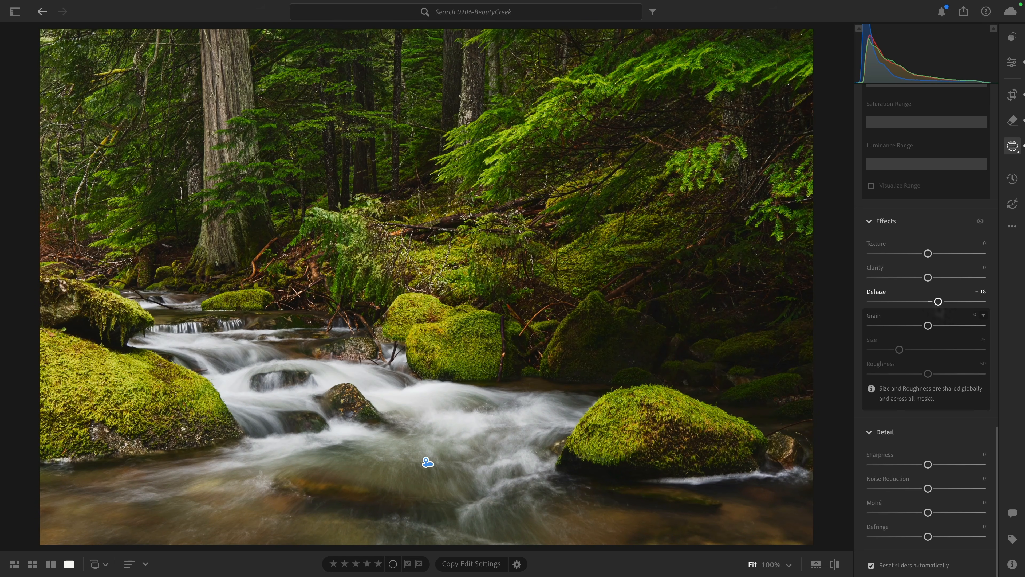
# - Set the Water mask's Temp to -9 and compare the water with and without the color adjustment
pyautogui.scroll(5, 926, 282)
pyautogui.scroll(10, 926, 283)
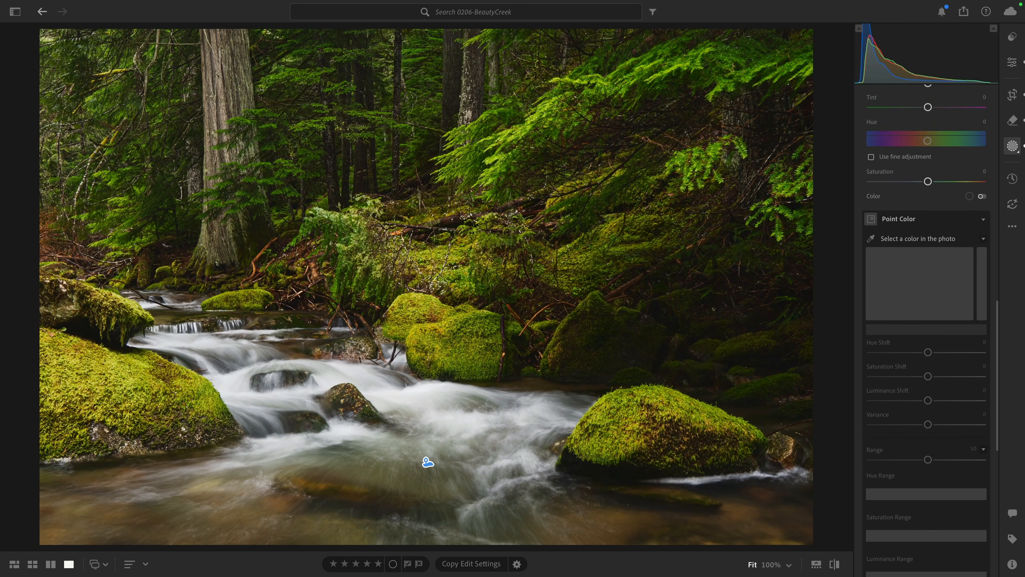
pyautogui.scroll(-1, 936, 303)
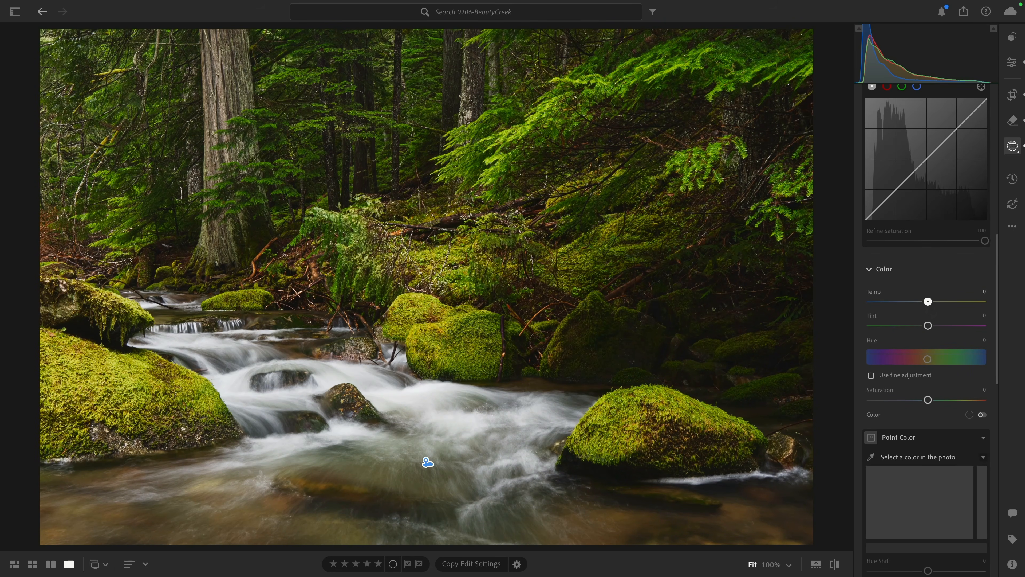
pyautogui.moveTo(928, 304); pyautogui.dragTo(923, 304)
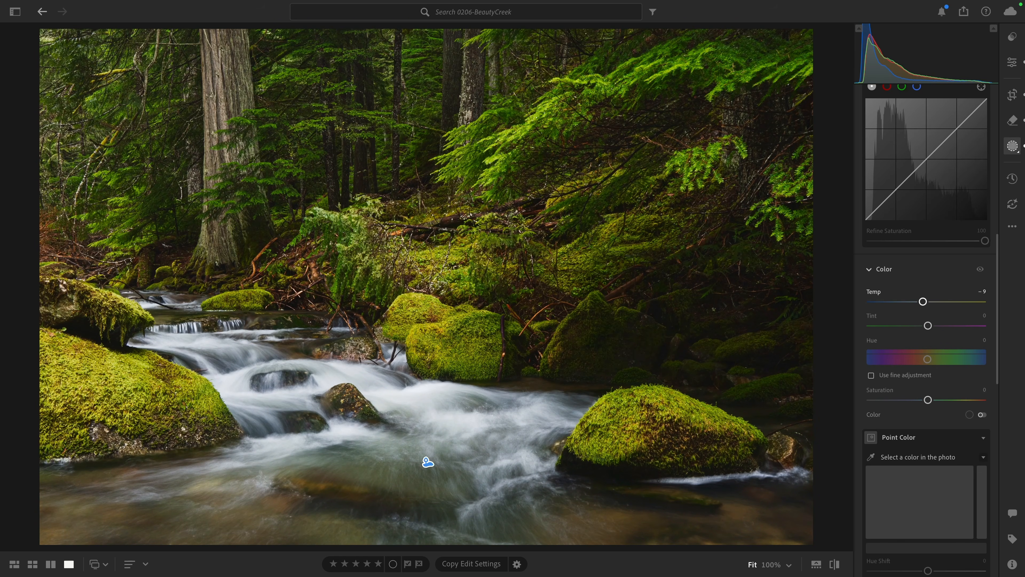
pyautogui.doubleClick(923, 301)
pyautogui.click(979, 269)
pyautogui.click(978, 270)
pyautogui.scroll(12, 983, 275)
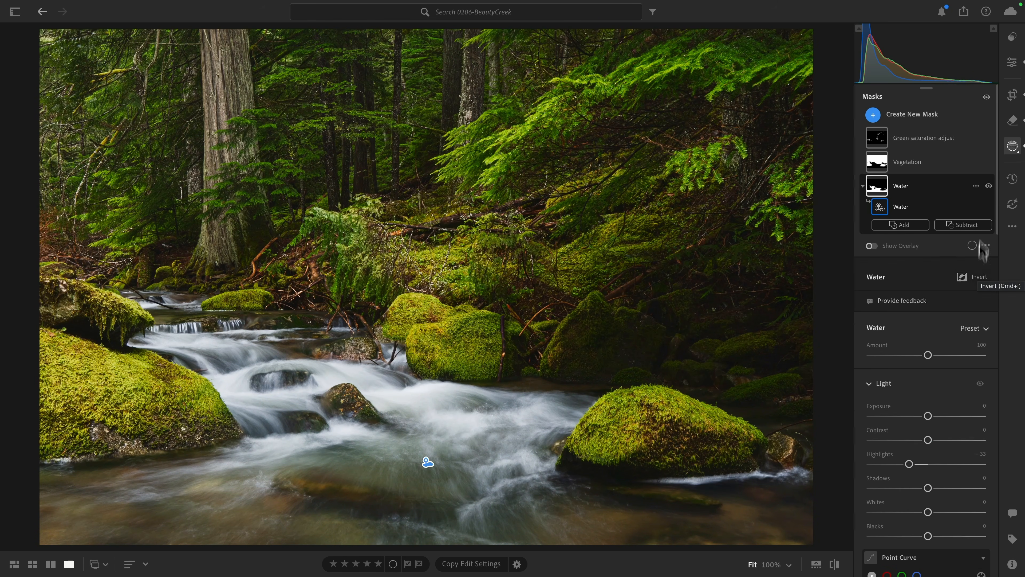
# - Compare the photo with all masks turned off and on
pyautogui.click(985, 97)
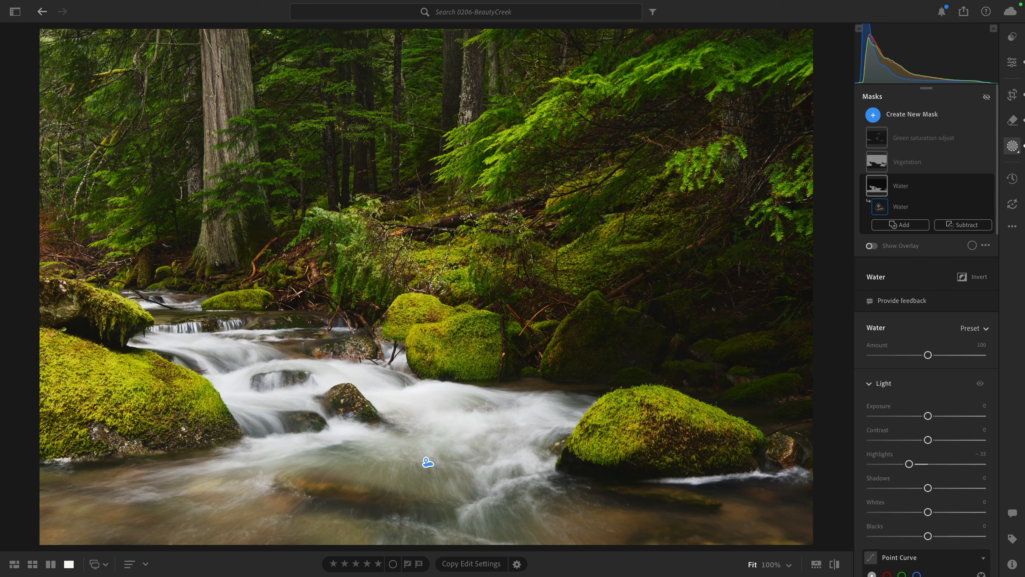
pyautogui.click(985, 97)
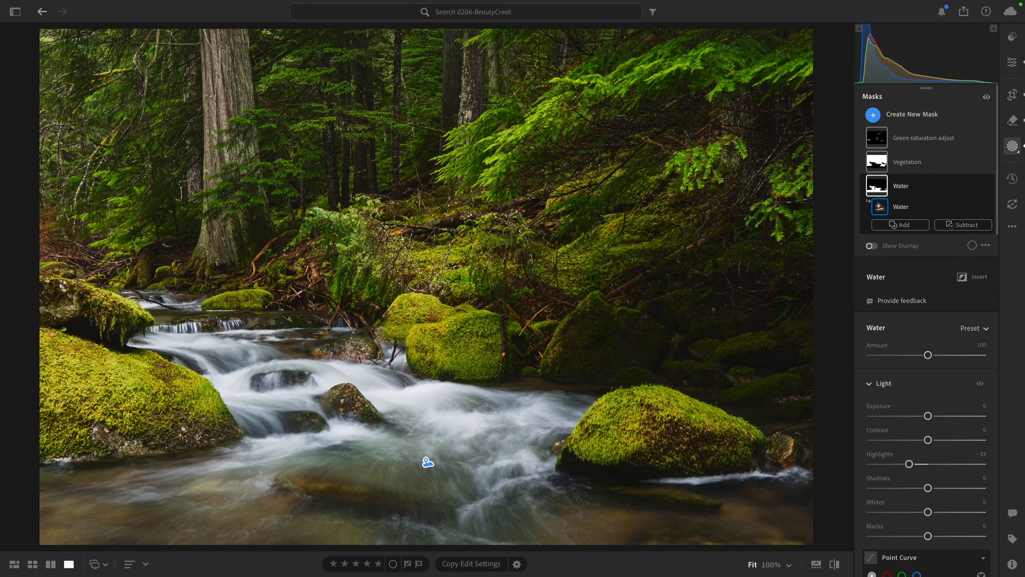
pyautogui.click(986, 97)
pyautogui.click(986, 97)
# - In the global Detail settings, set the sharpening Radius to 0.5 and Detail to 100
pyautogui.click(1012, 73)
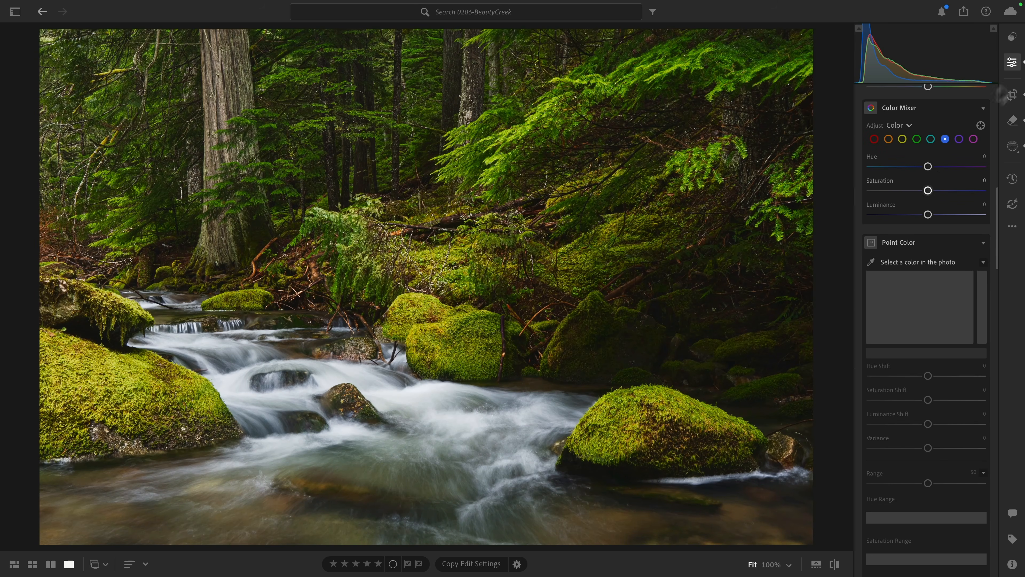
pyautogui.scroll(-10, 908, 220)
pyautogui.scroll(-10, 909, 219)
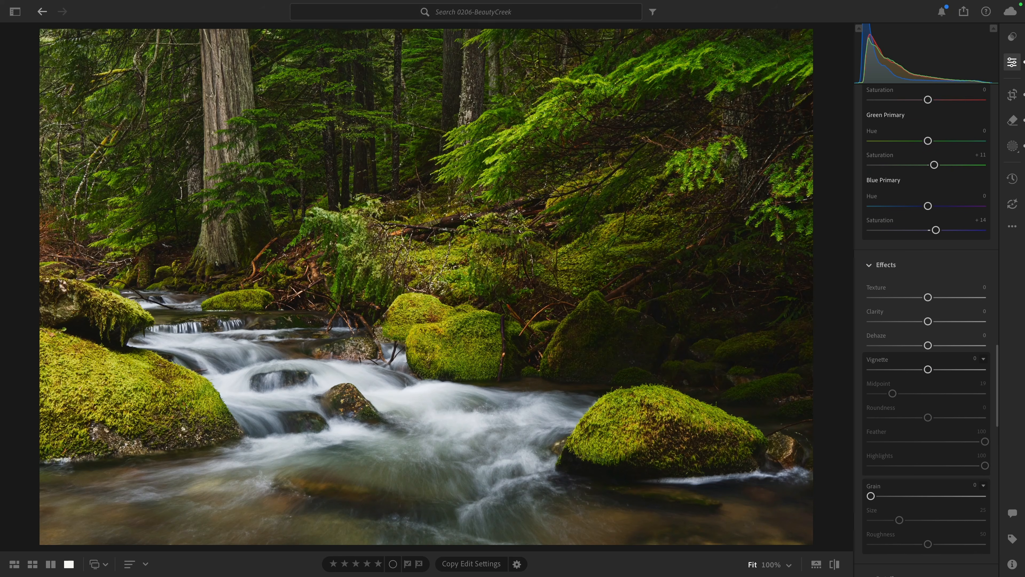
pyautogui.scroll(-3, 908, 220)
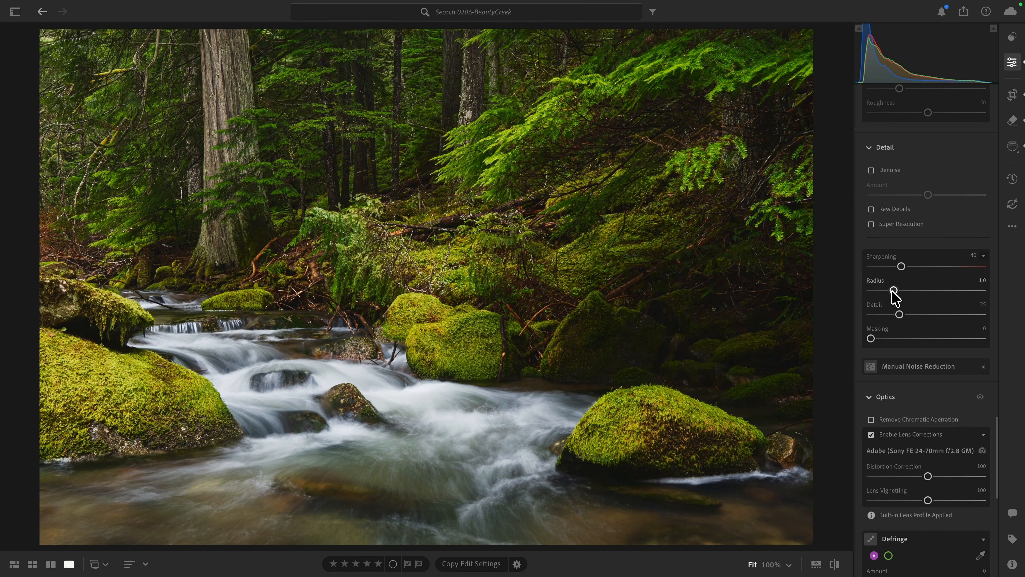
pyautogui.moveTo(893, 290); pyautogui.dragTo(991, 319)
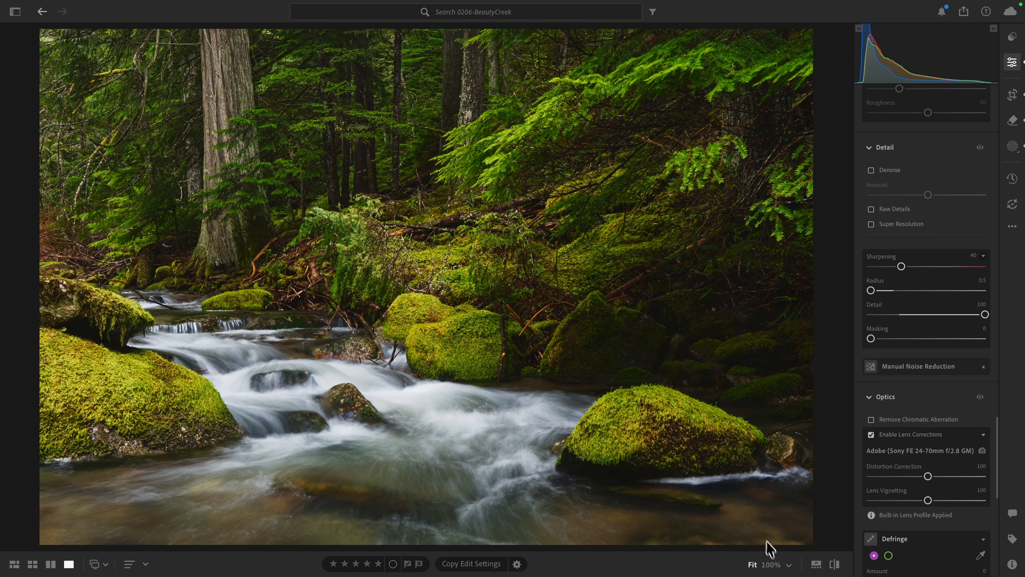
pyautogui.click(771, 564)
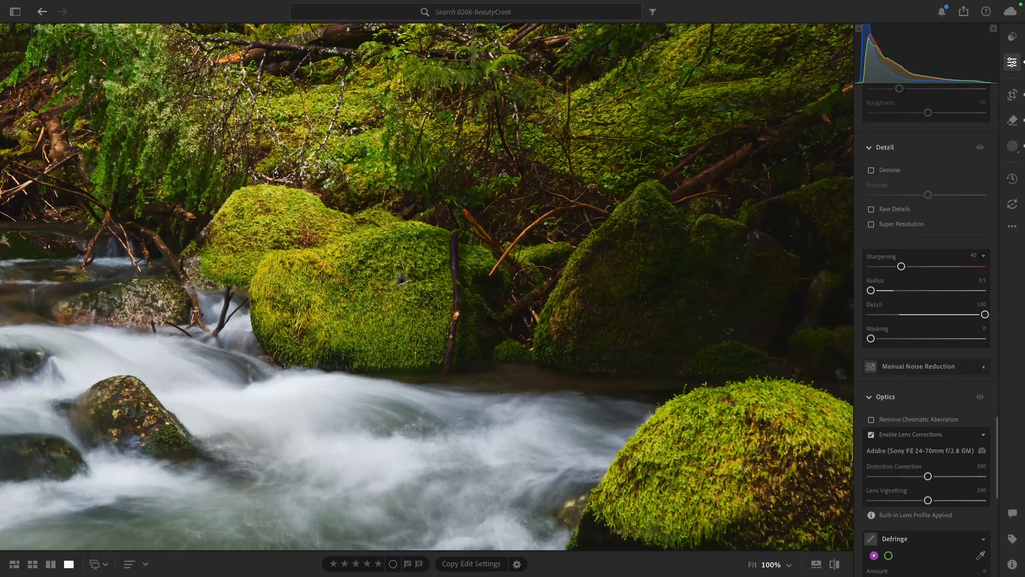
# - Set Sharpening to 79 and its Masking to 80, and compare the edited photo with the original
pyautogui.press('alt')
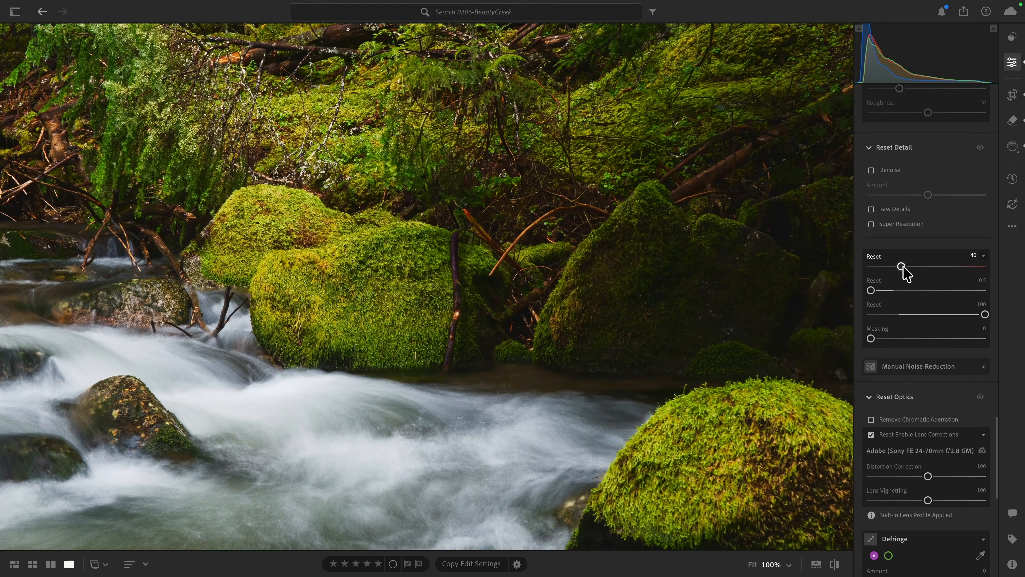
pyautogui.moveTo(903, 267); pyautogui.dragTo(932, 268)
pyautogui.click(610, 298)
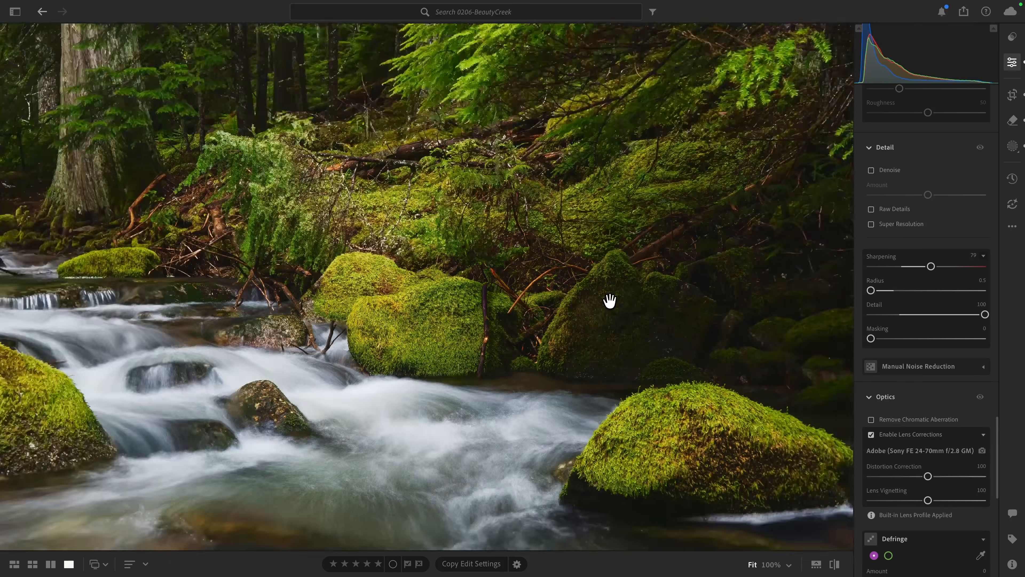
pyautogui.press('alt')
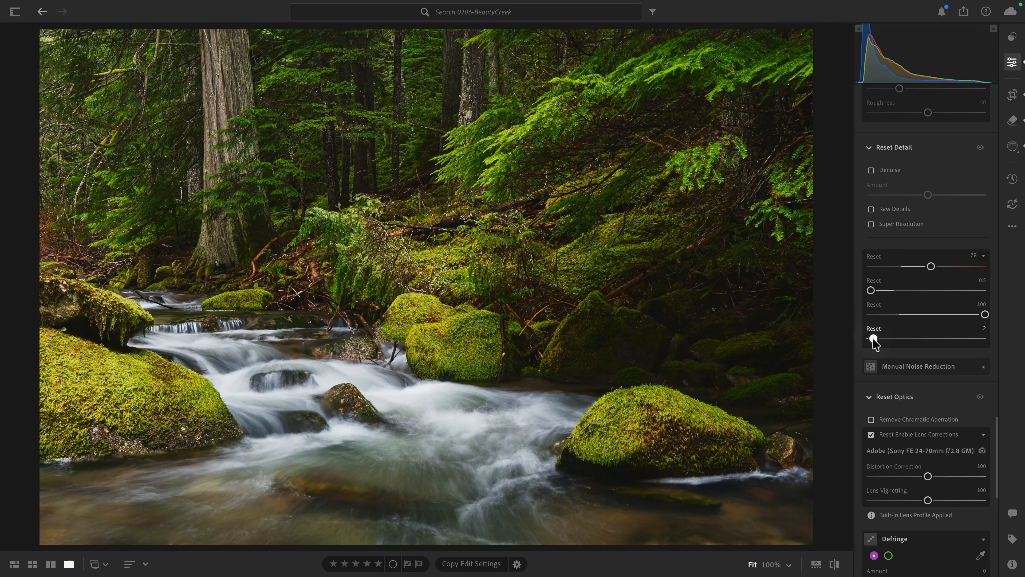
pyautogui.moveTo(872, 338); pyautogui.dragTo(964, 339)
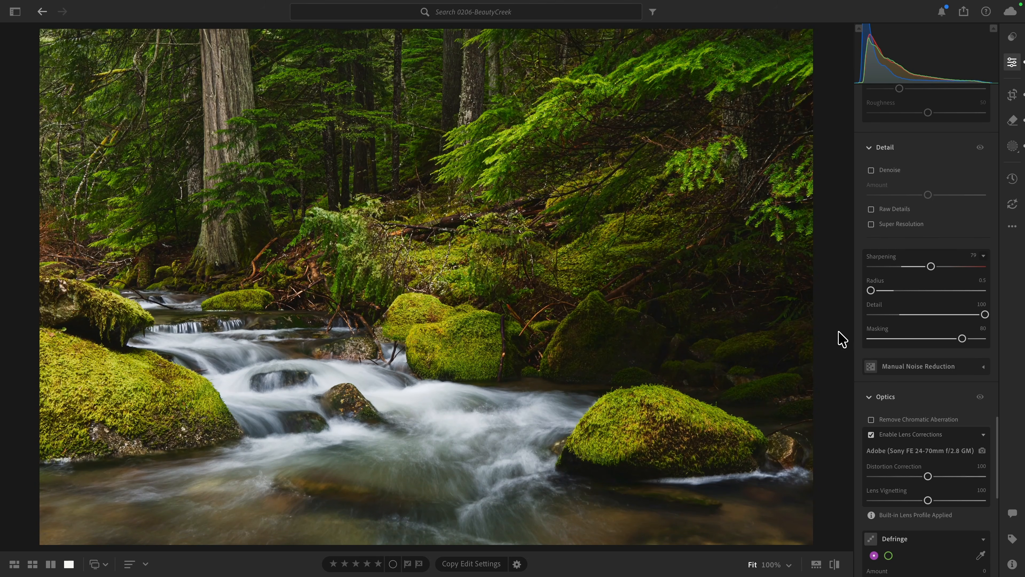
pyautogui.press('\\')
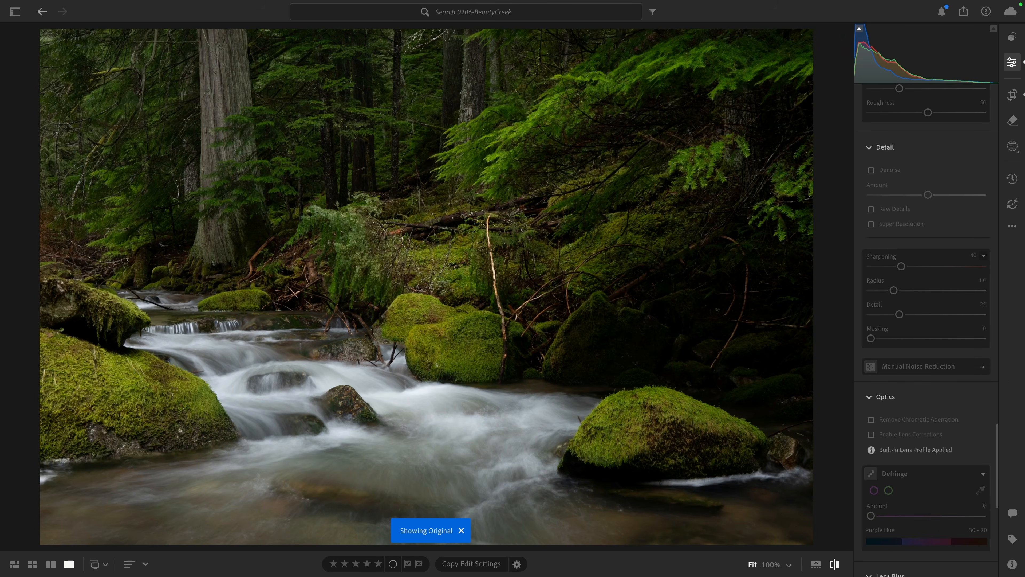
pyautogui.press('\\')
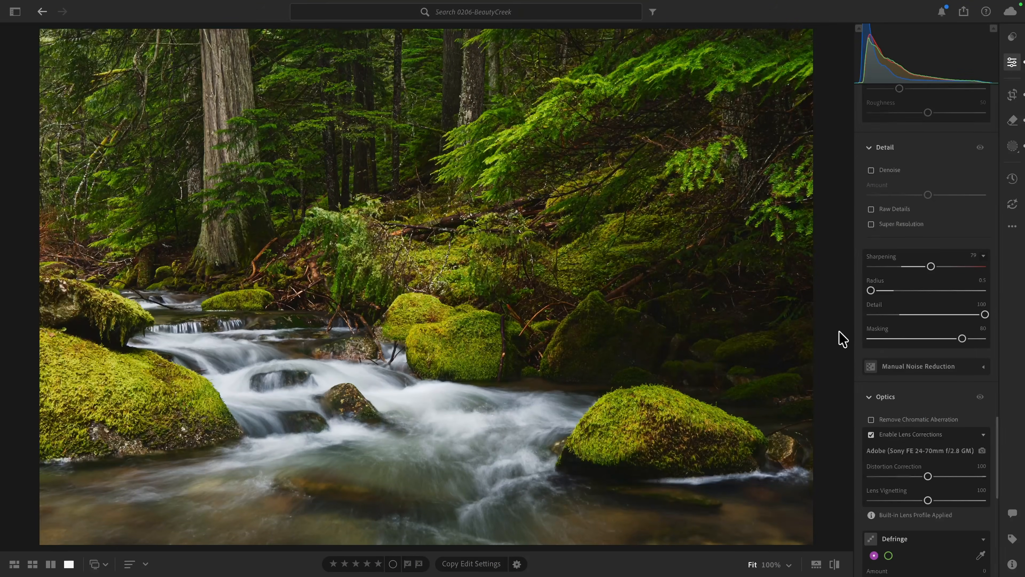
# - Apply Lens Blur with Blur Amount 100 and widen the Focus Range from 0 towards the far distance
pyautogui.scroll(-10, 924, 390)
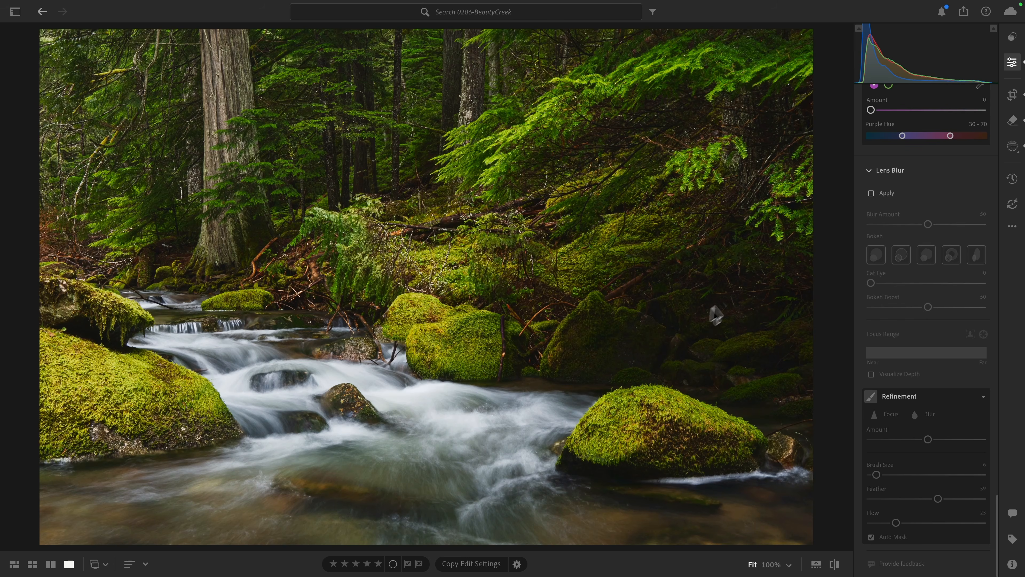
pyautogui.click(871, 193)
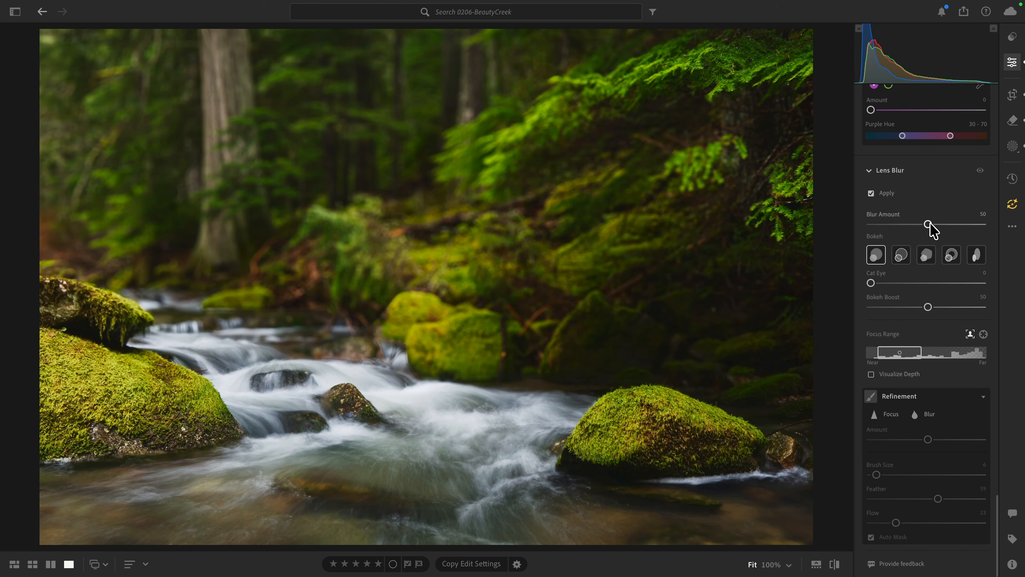
pyautogui.moveTo(928, 225); pyautogui.dragTo(987, 229)
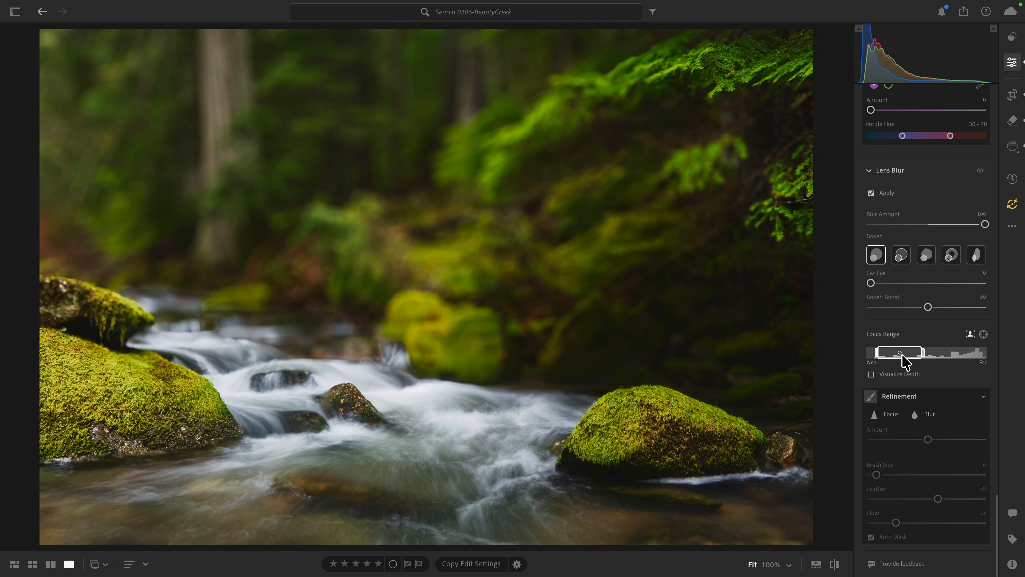
pyautogui.moveTo(877, 353); pyautogui.dragTo(872, 352)
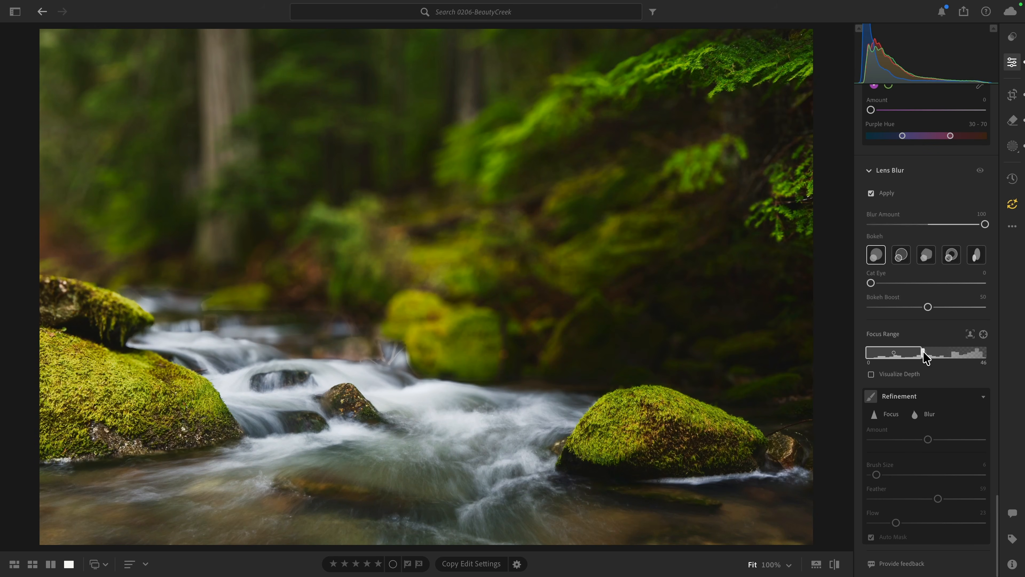
pyautogui.moveTo(923, 350); pyautogui.dragTo(951, 358)
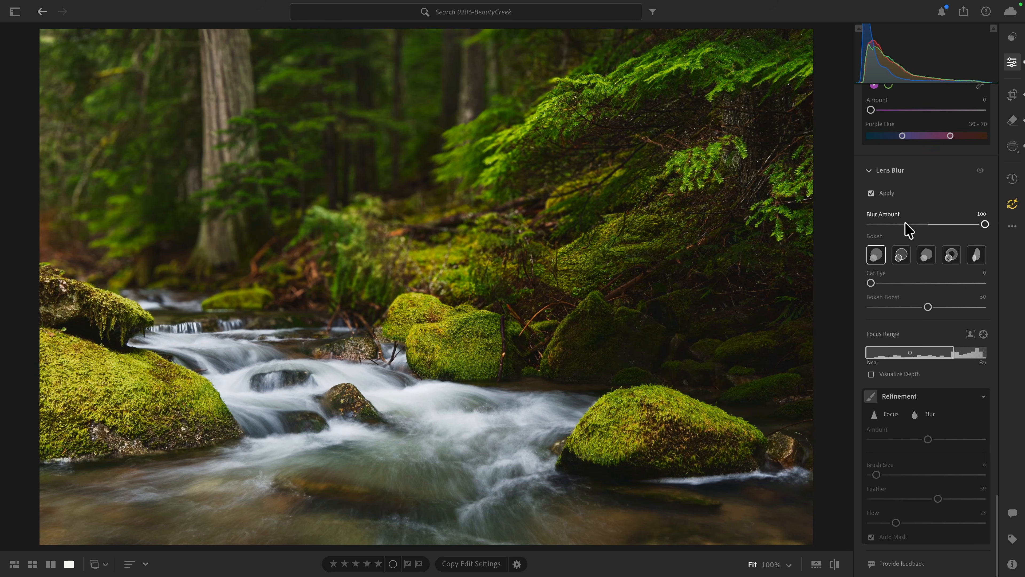
# - Reduce the Lens Blur amount to 23 and shorten the far end of the Focus Range to mid-distance
pyautogui.moveTo(984, 224); pyautogui.dragTo(892, 234)
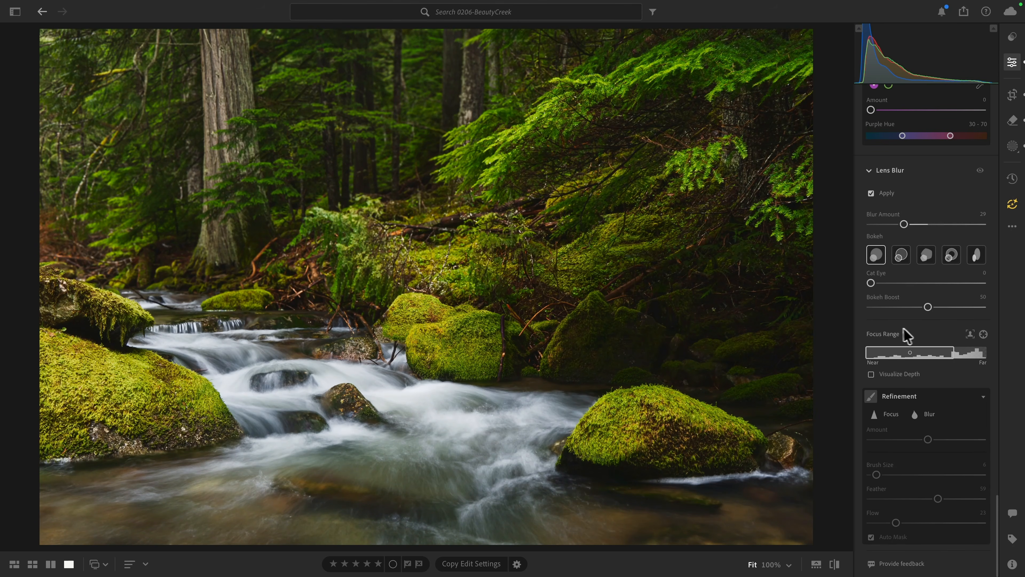
pyautogui.moveTo(949, 352)
pyautogui.moveTo(956, 354); pyautogui.dragTo(950, 357)
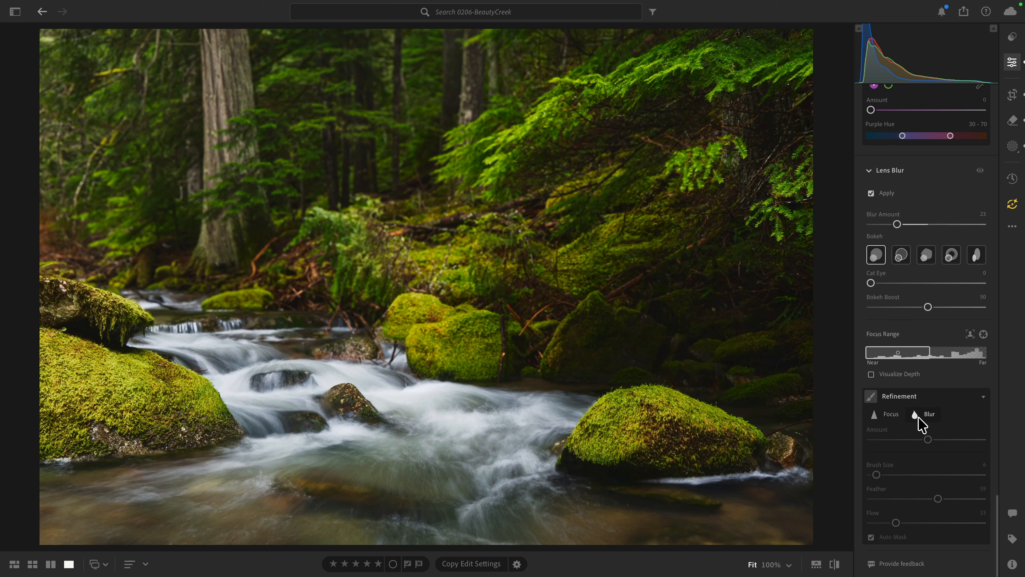
# - Choose Focus refinement with Flow 100 and paint over the mossy bank below the large fir branches
pyautogui.click(889, 416)
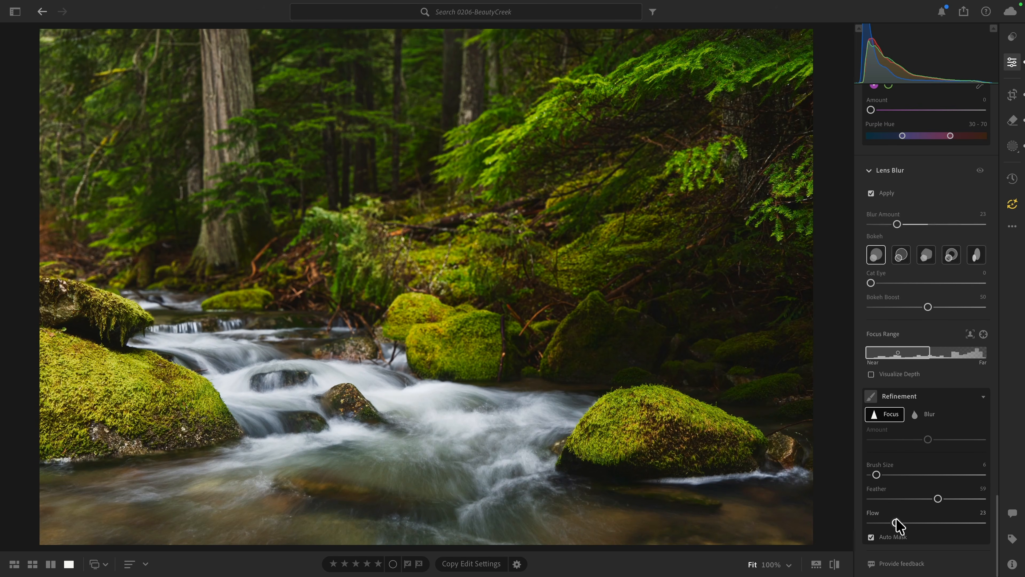
pyautogui.moveTo(897, 522); pyautogui.dragTo(998, 523)
pyautogui.moveTo(605, 268); pyautogui.dragTo(736, 229)
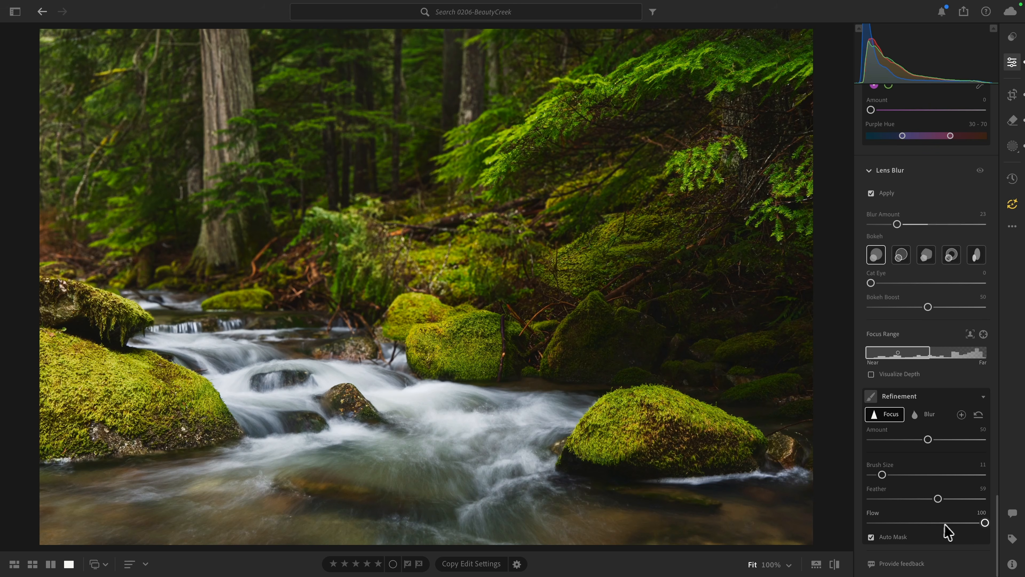
# - Set the Focus refinement brush to Flow 44 and Brush Size 5
pyautogui.moveTo(947, 522); pyautogui.dragTo(928, 522)
pyautogui.moveTo(925, 523); pyautogui.dragTo(920, 524)
pyautogui.press('[')
pyautogui.press('[')
pyautogui.press('[')
pyautogui.press('[')
pyautogui.press('[')
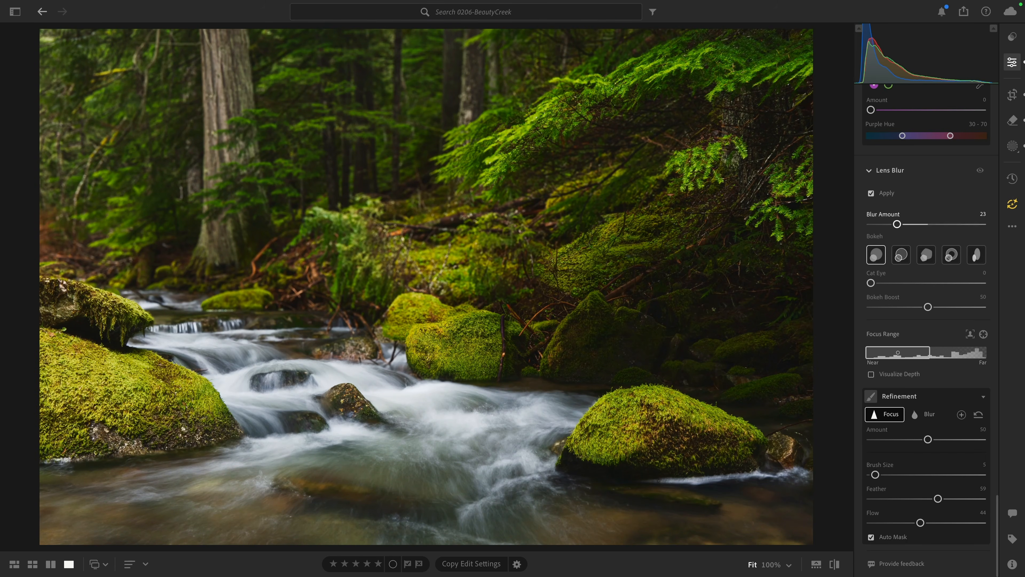
# - Set the Lens Blur amount to 15 and compare the photo with and without the blur
pyautogui.moveTo(896, 225); pyautogui.dragTo(895, 225)
pyautogui.click(980, 172)
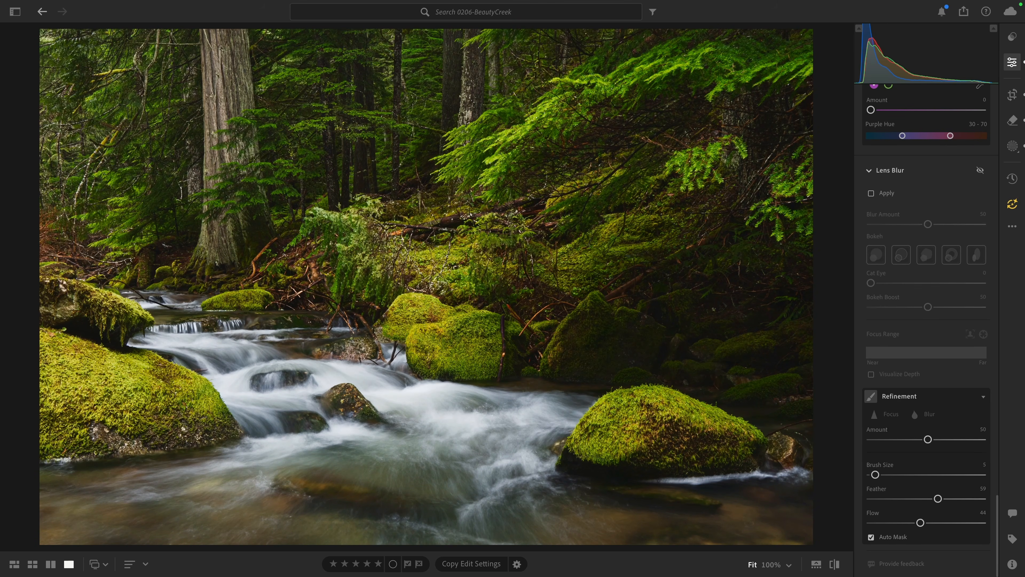
pyautogui.click(980, 170)
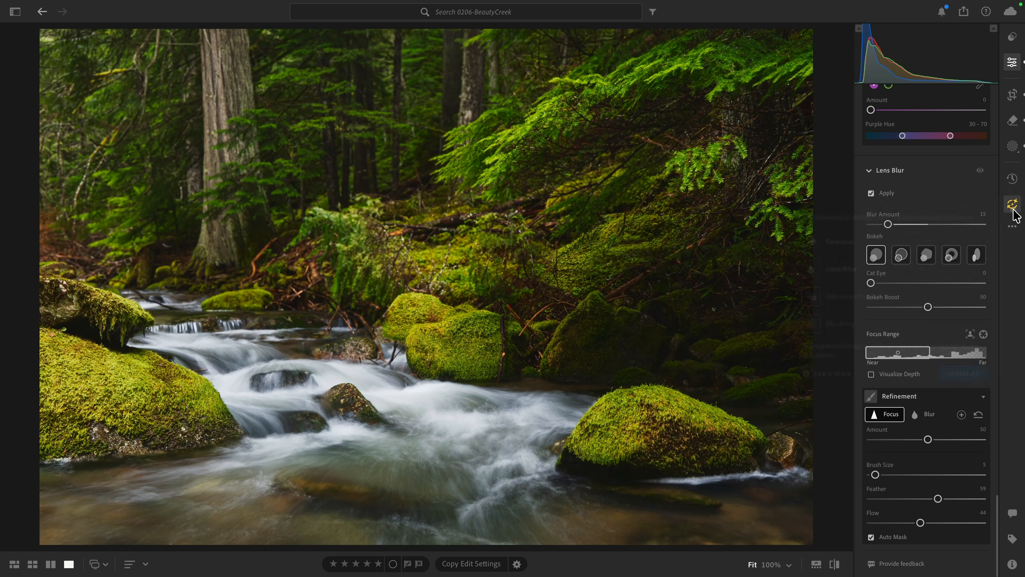
# - Update all the AI settings applied to the photo, including Adaptive Profile and Masking
pyautogui.click(1013, 212)
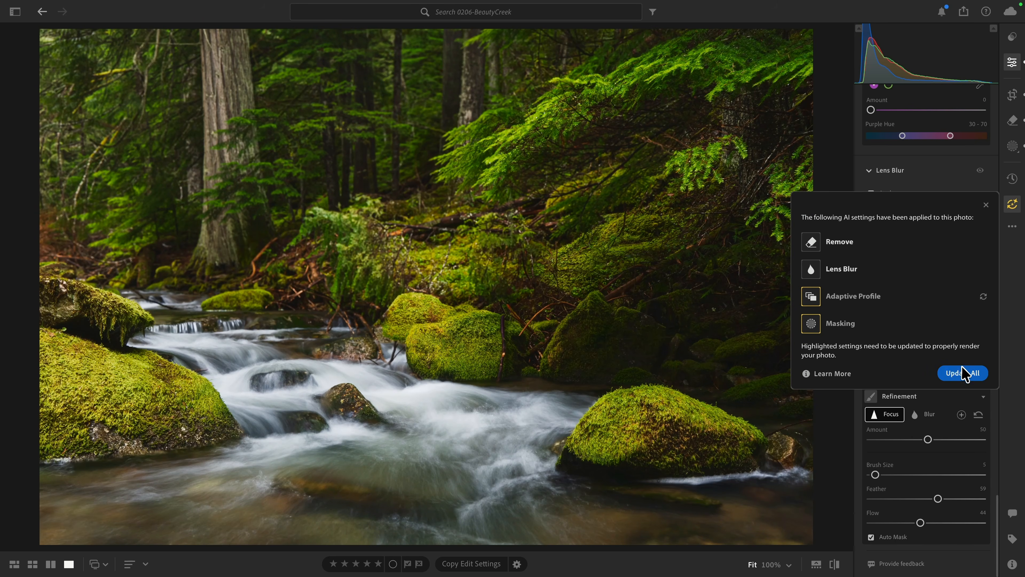
pyautogui.click(964, 374)
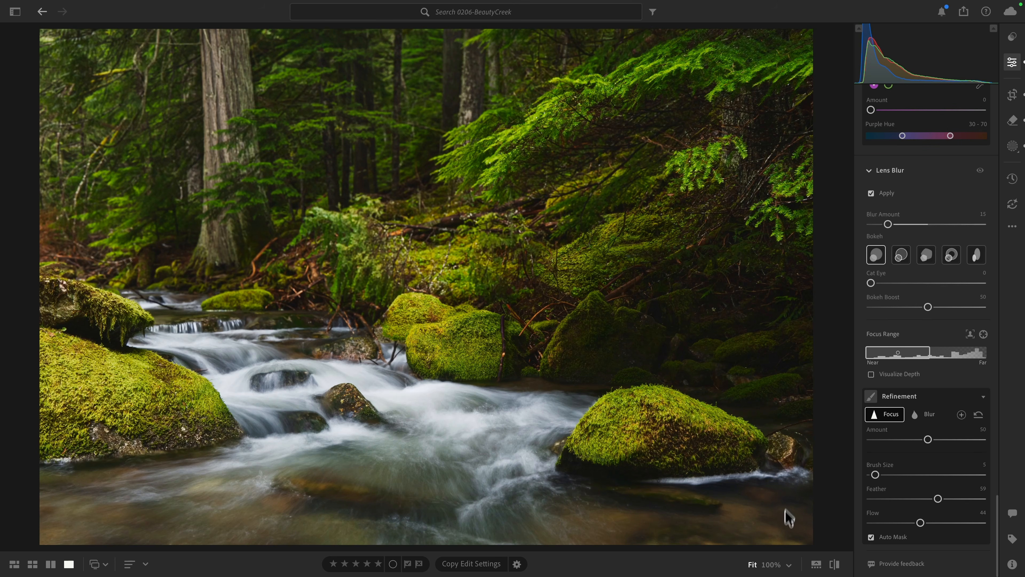
# - Create a radial gradient mask as a large ellipse centred outside the photo, above its upper-left corner
pyautogui.click(789, 566)
pyautogui.click(815, 340)
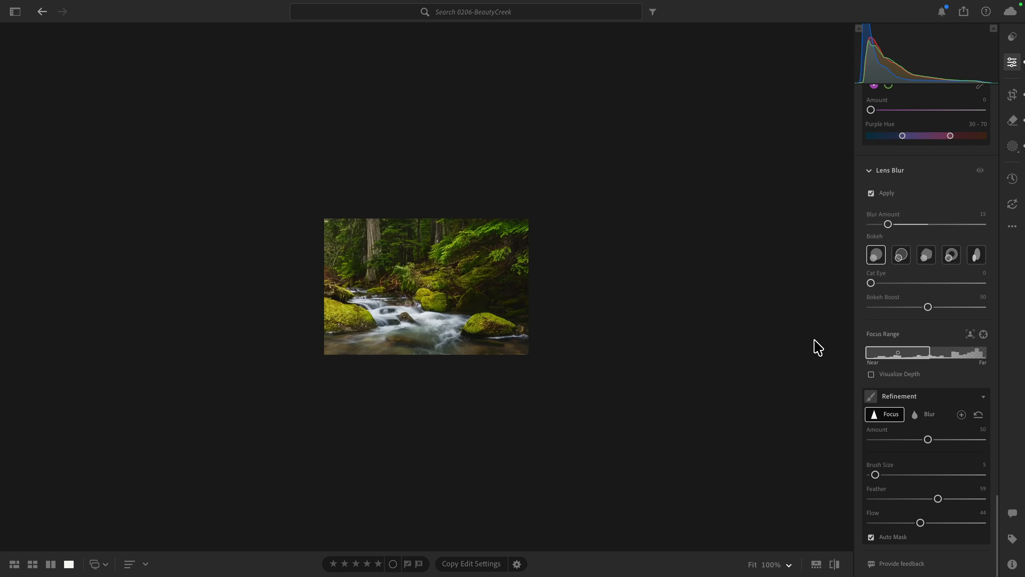
pyautogui.click(1009, 147)
pyautogui.click(926, 117)
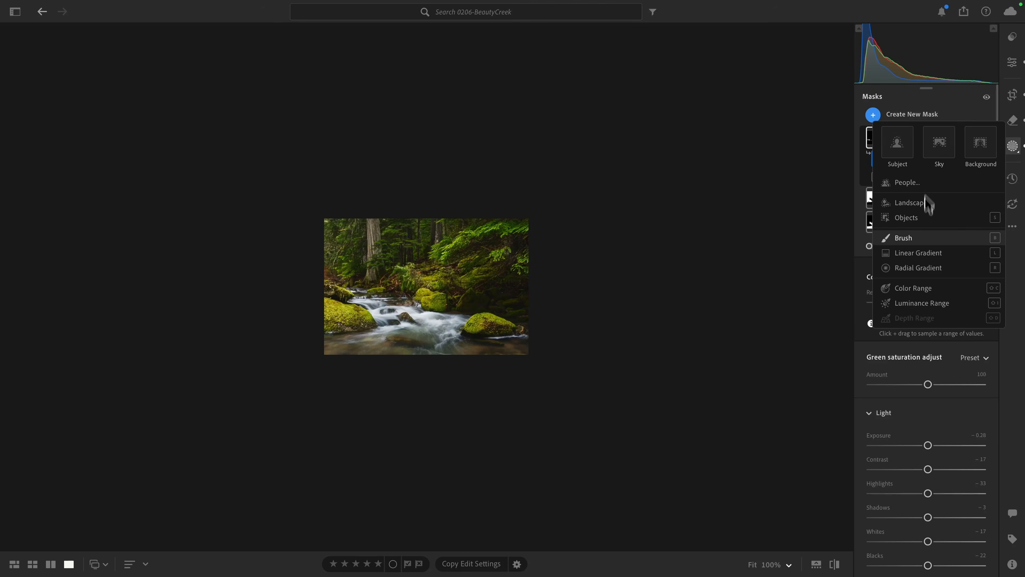
pyautogui.click(918, 269)
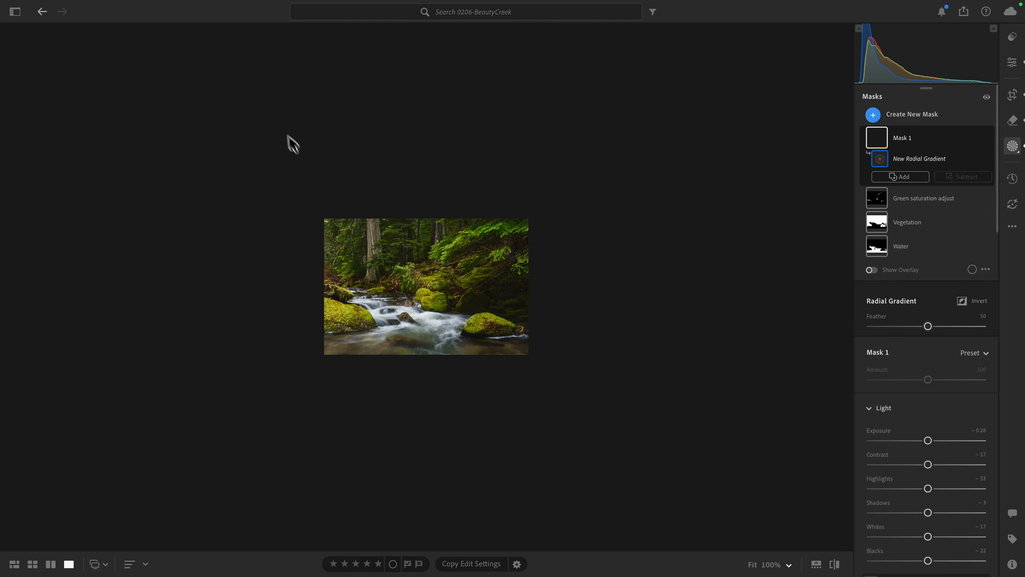
pyautogui.moveTo(325, 86); pyautogui.dragTo(75, 264)
pyautogui.moveTo(323, 86); pyautogui.dragTo(305, 111)
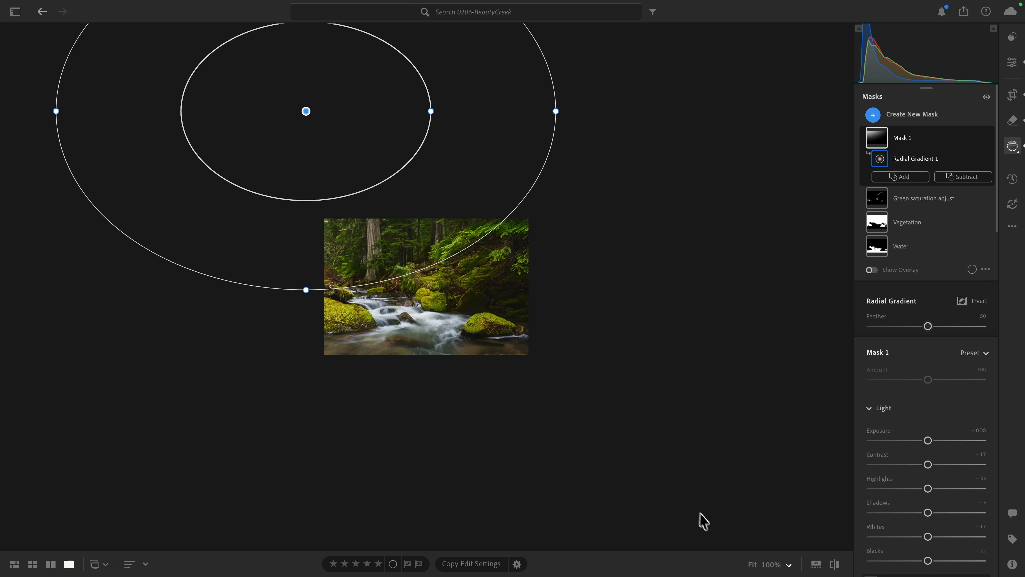
# - Set Dehaze to -100 and Temp to +100 on the radial gradient mask
pyautogui.click(752, 564)
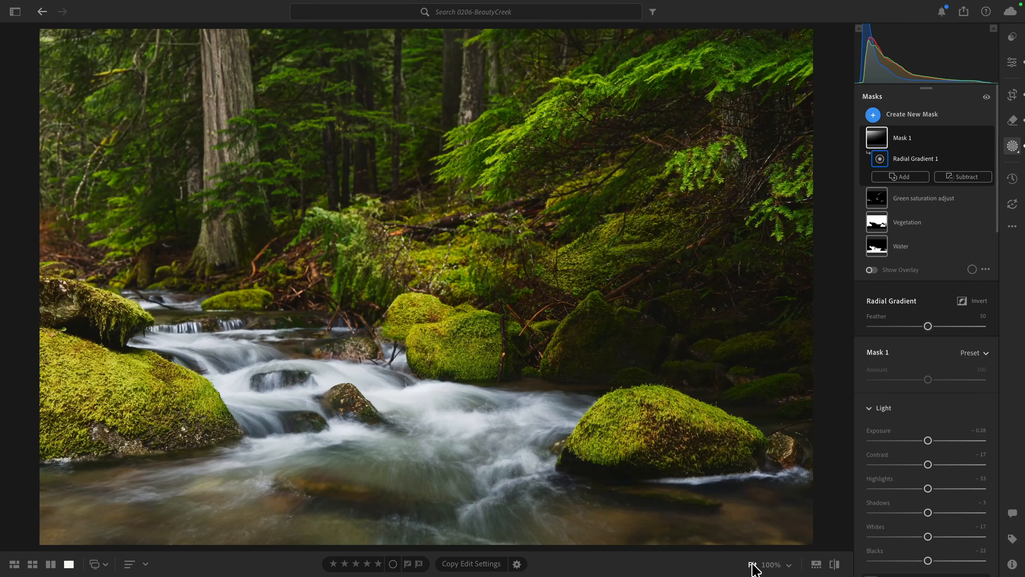
pyautogui.scroll(-15, 895, 407)
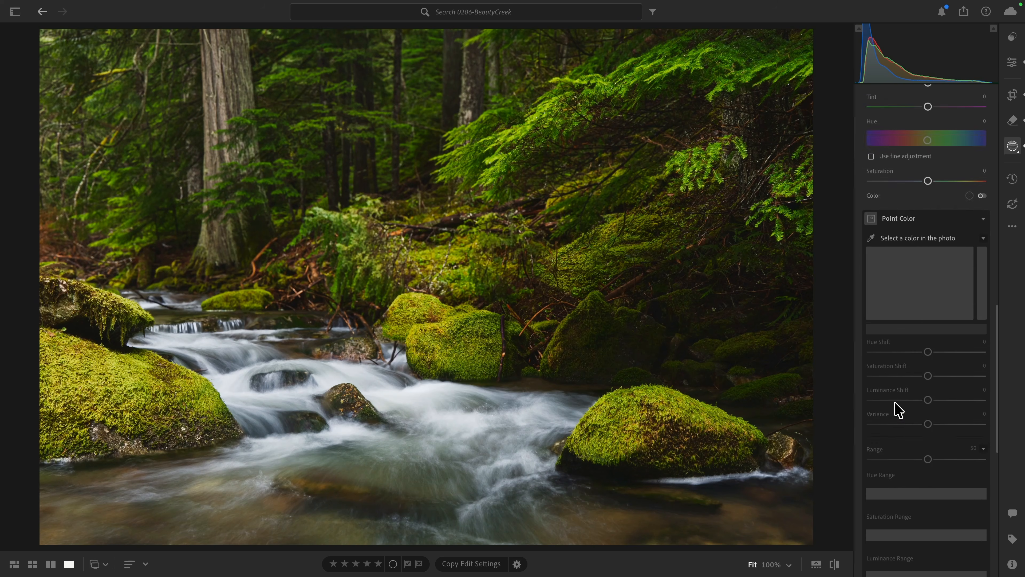
pyautogui.scroll(-1, 895, 409)
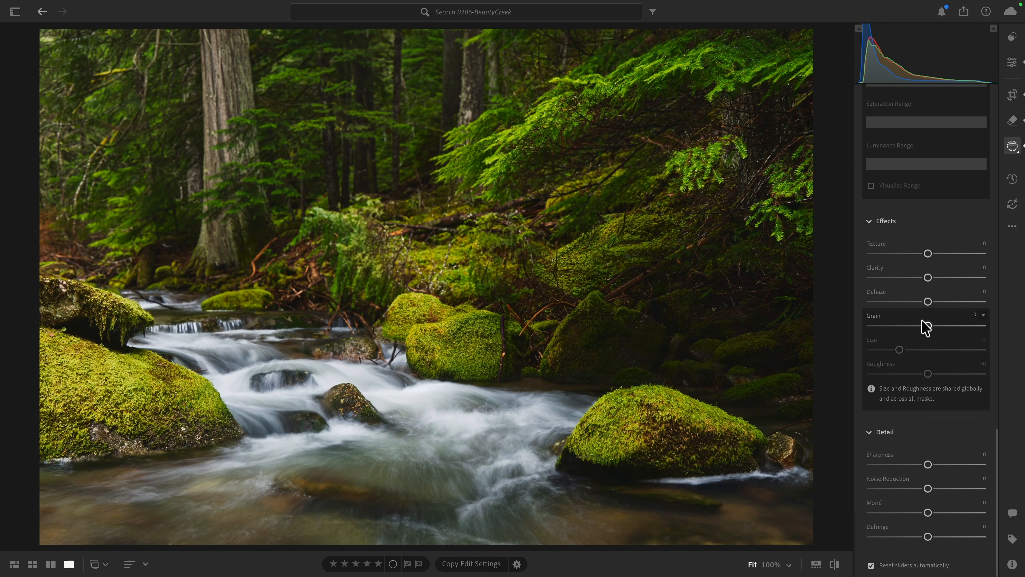
pyautogui.moveTo(925, 299); pyautogui.dragTo(860, 313)
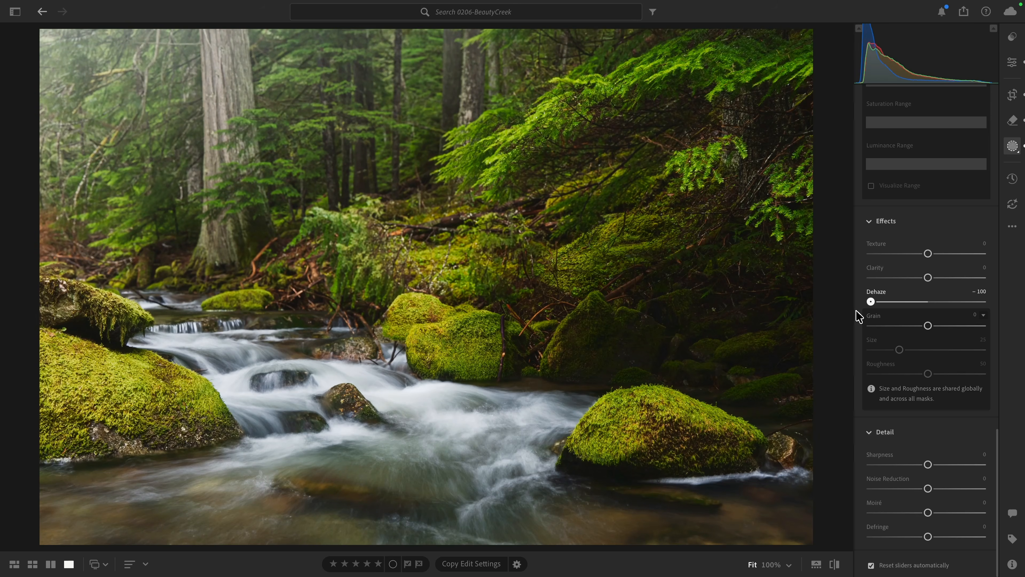
pyautogui.scroll(10, 913, 311)
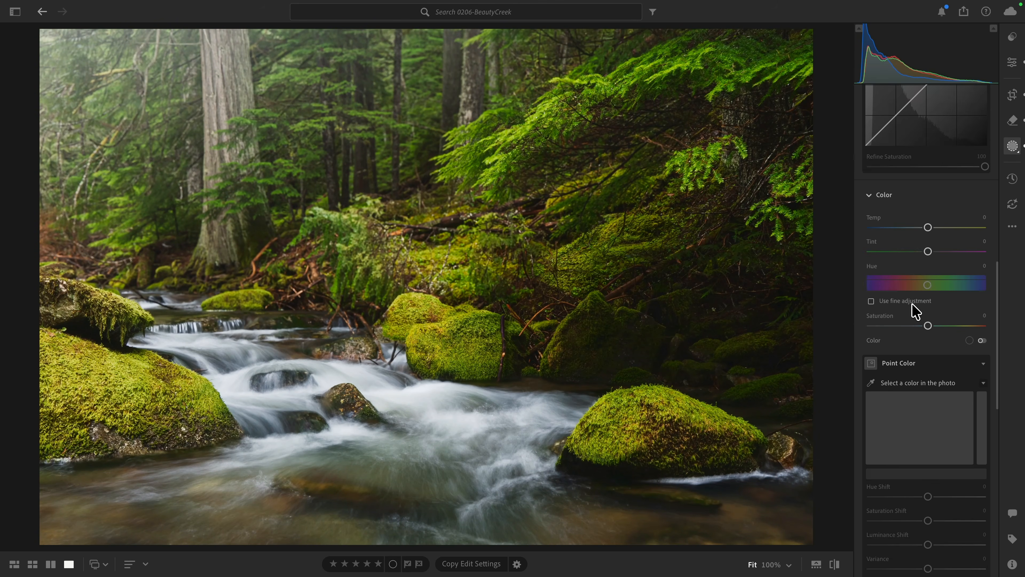
pyautogui.moveTo(927, 291); pyautogui.dragTo(1007, 290)
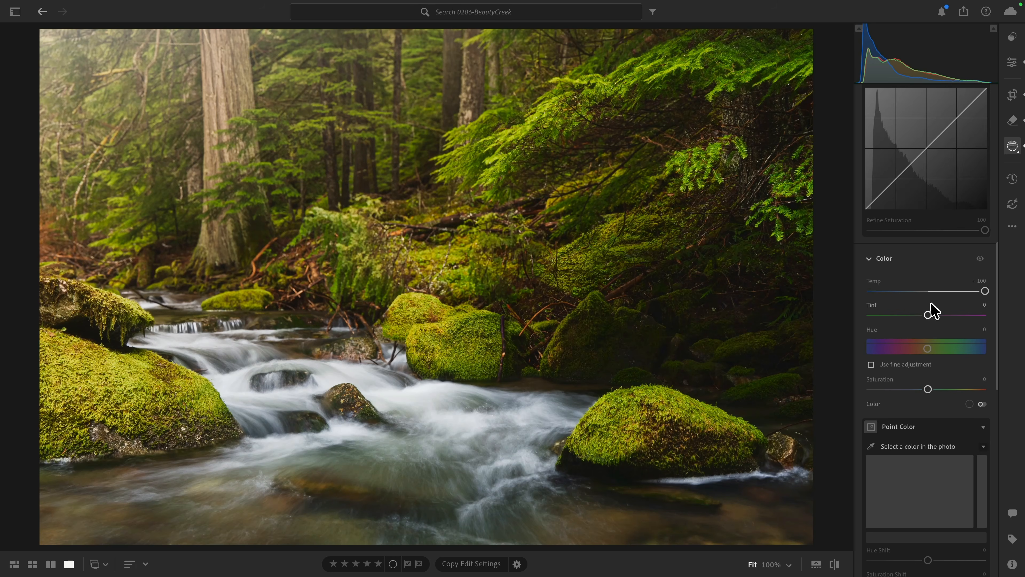
# - Move the radial gradient slightly up and right so it is centred above the large tree trunk
pyautogui.click(788, 564)
pyautogui.click(792, 338)
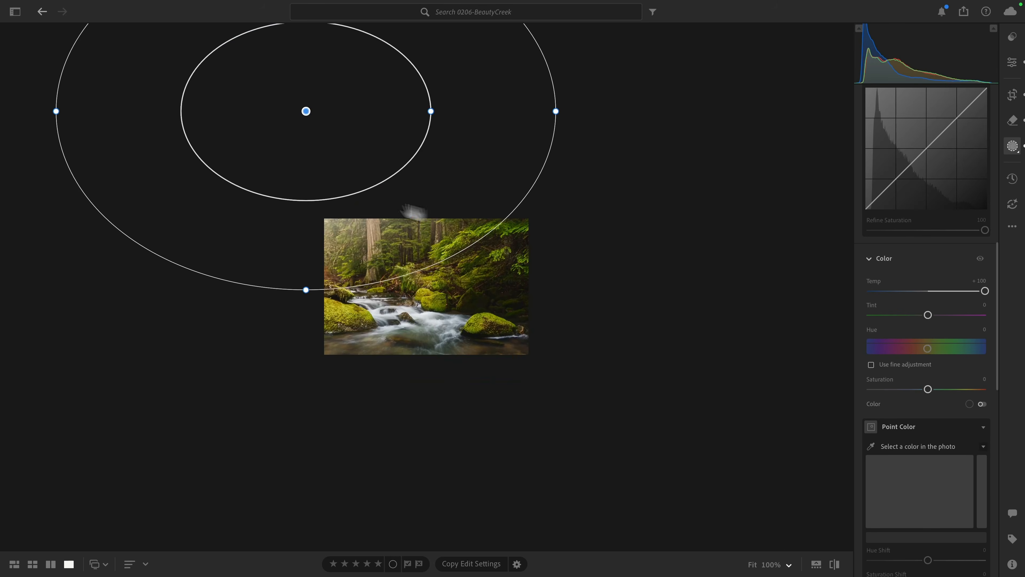
pyautogui.moveTo(308, 109); pyautogui.dragTo(369, 96)
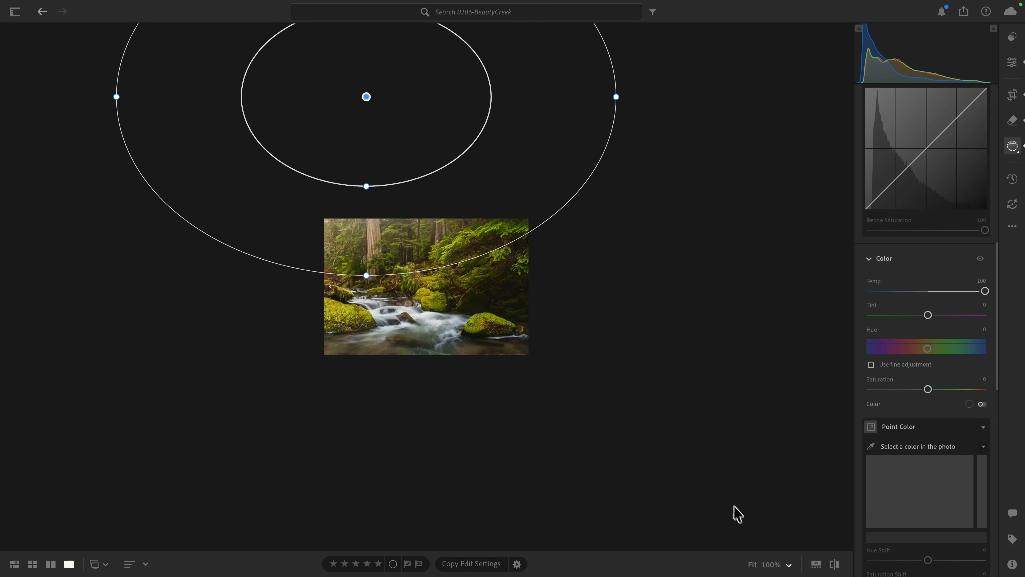
# - Lower the overall Amount of the radial gradient mask to 0
pyautogui.click(752, 564)
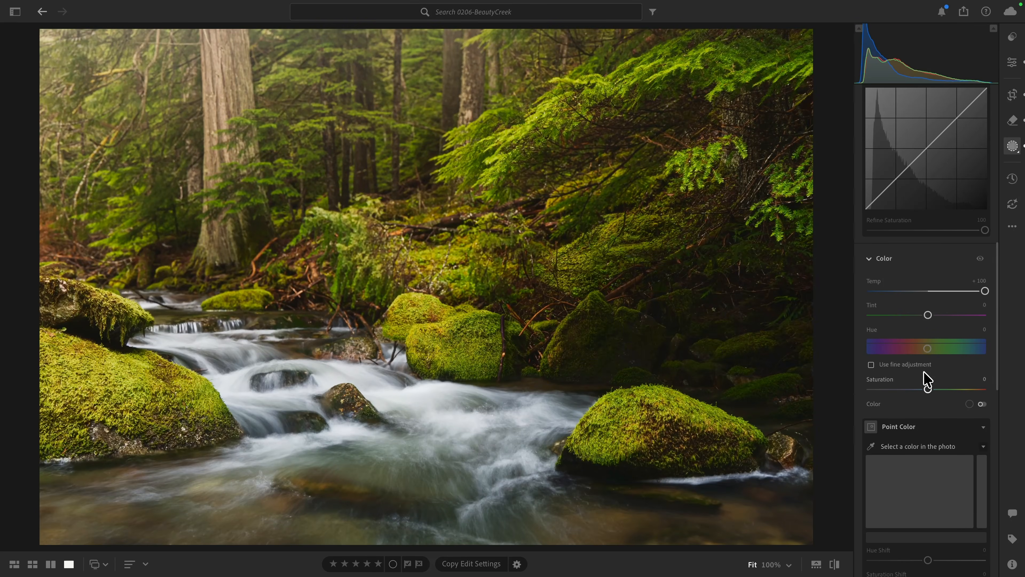
pyautogui.scroll(10, 927, 382)
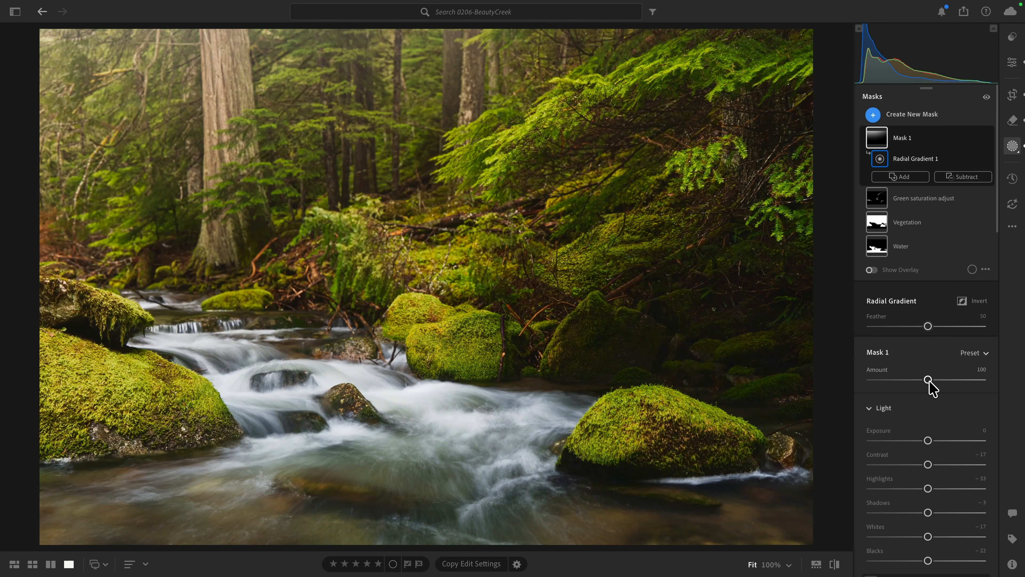
pyautogui.moveTo(928, 383); pyautogui.dragTo(868, 388)
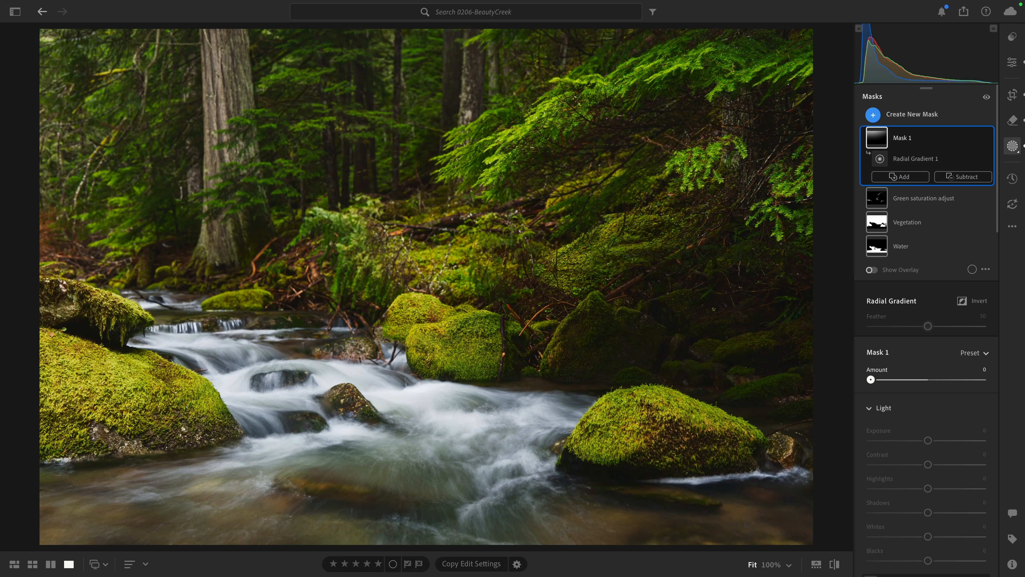
# - Set the radial gradient mask's overall Amount to 38 and rename the mask as Sunglow
pyautogui.moveTo(870, 387); pyautogui.dragTo(894, 394)
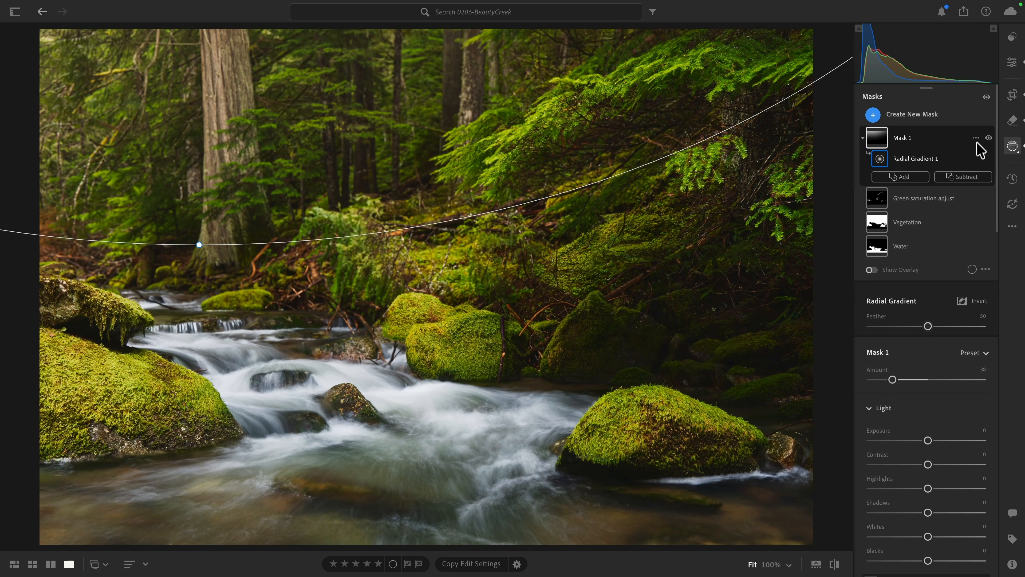
pyautogui.click(982, 156)
pyautogui.click(938, 159)
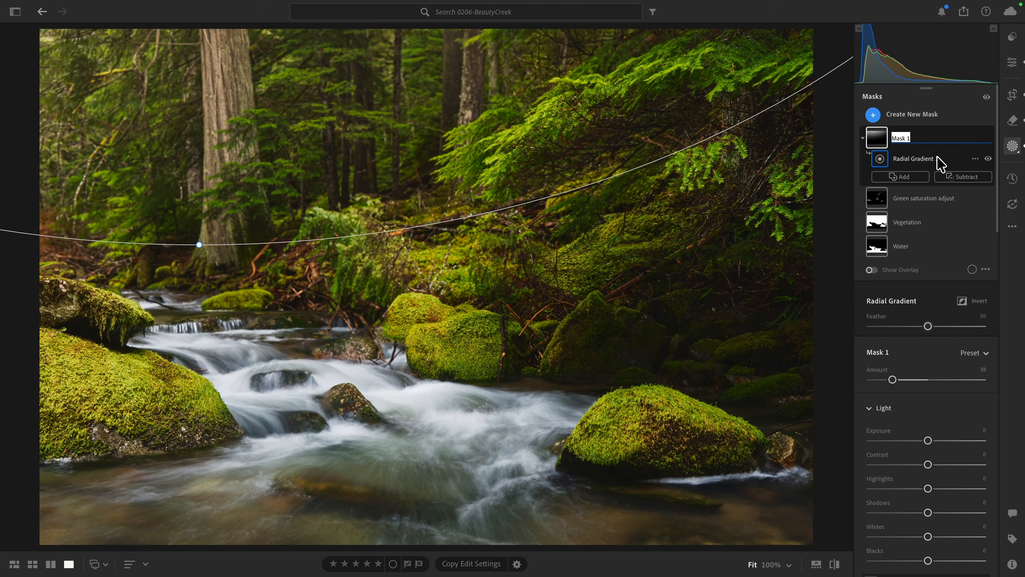
pyautogui.write('Sunglow')
pyautogui.press('Return')
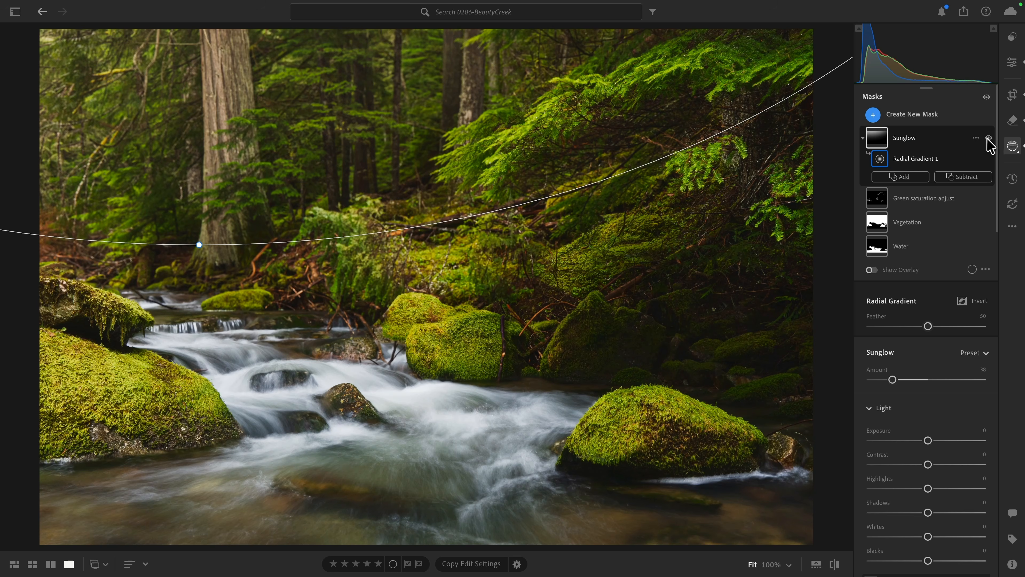
# - Compare the photo with and without the Sunglow mask, and raise the mask's Amount to 58
pyautogui.click(987, 138)
pyautogui.click(988, 138)
pyautogui.click(988, 140)
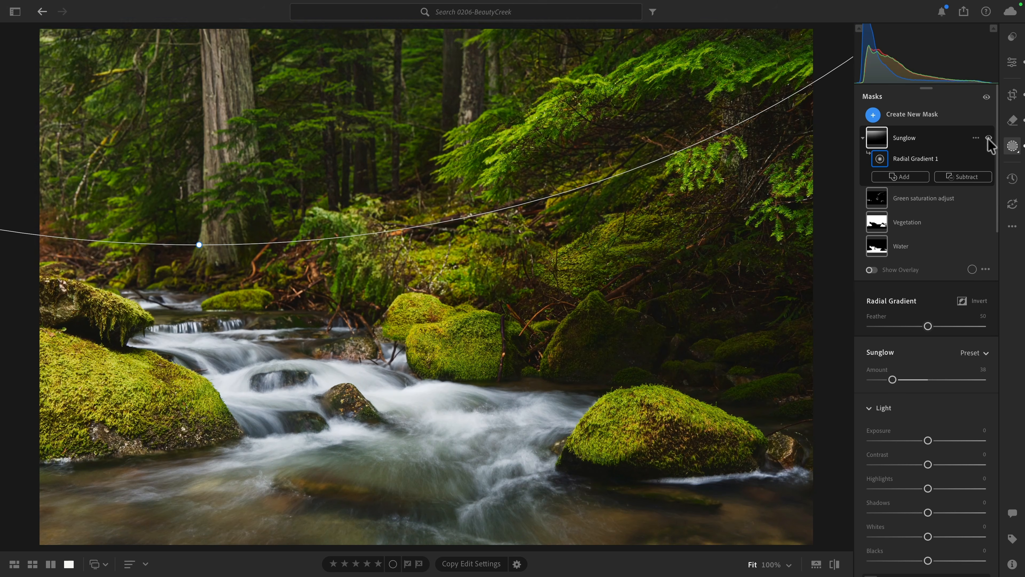
pyautogui.click(987, 140)
pyautogui.moveTo(892, 380); pyautogui.dragTo(903, 382)
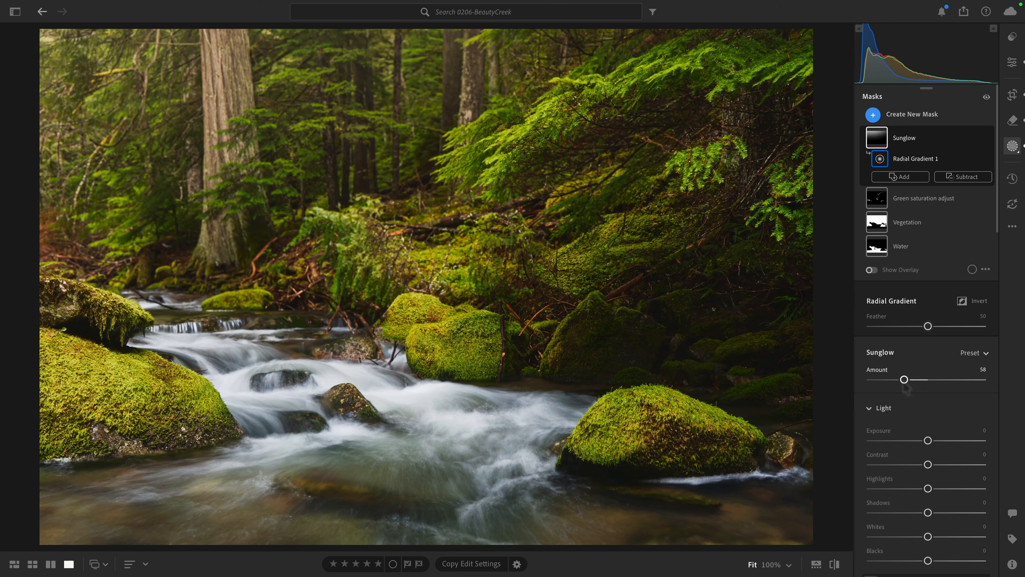
# - Leave masking for the general edit settings and compare the edited creek photo with the original
pyautogui.press('e')
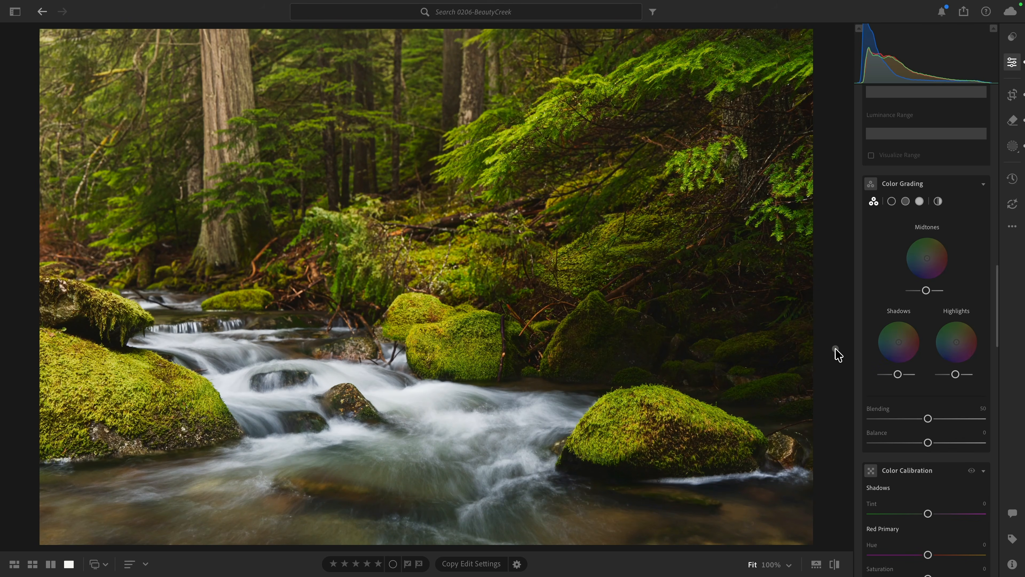
pyautogui.press('\\')
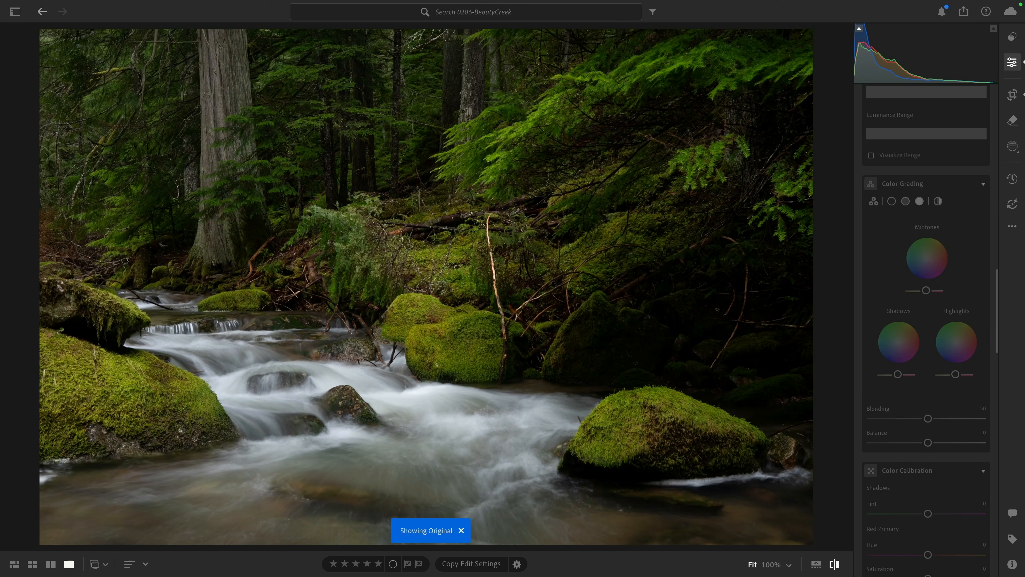
pyautogui.press('\\')
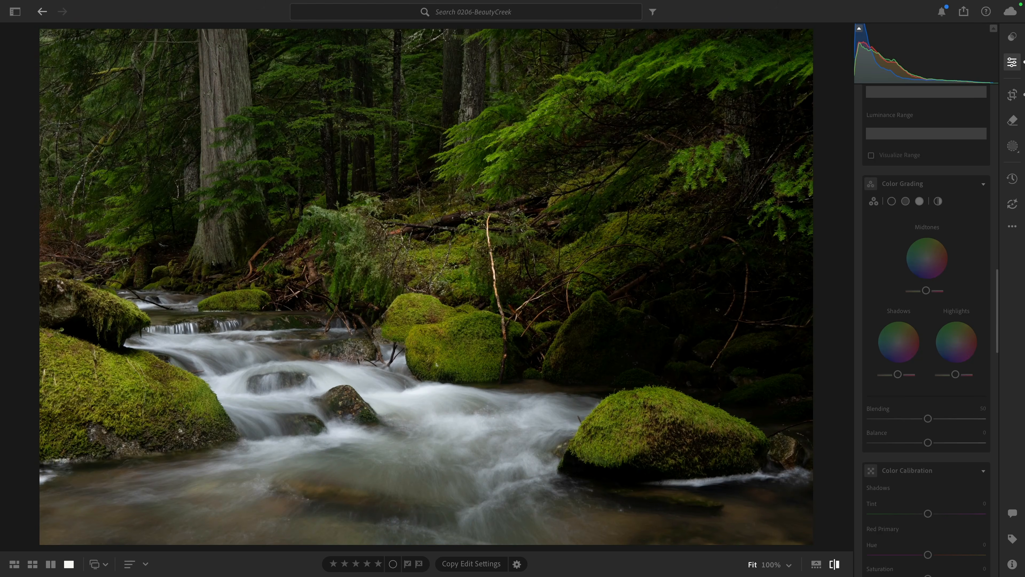